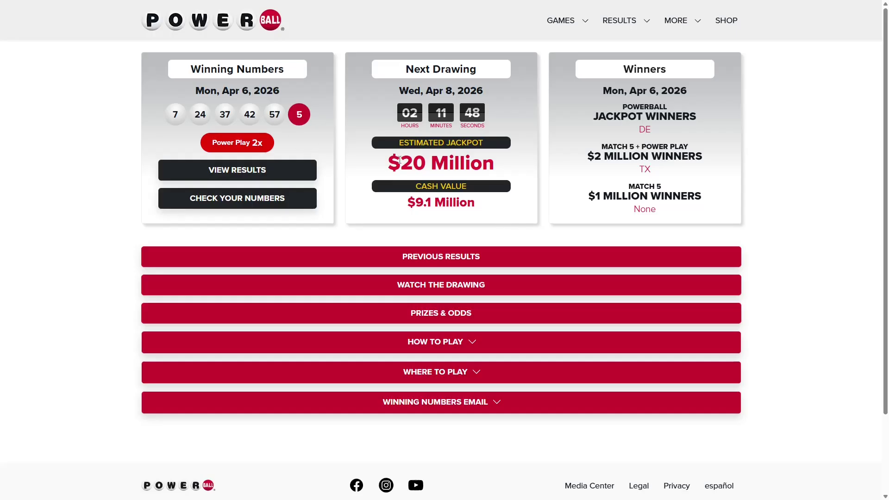
# - Close the Powerball results site, launch the SlickPick Powerball tool from its product page, and continue past the welcome screen
pyautogui.hotkey('ctrl', 'w')
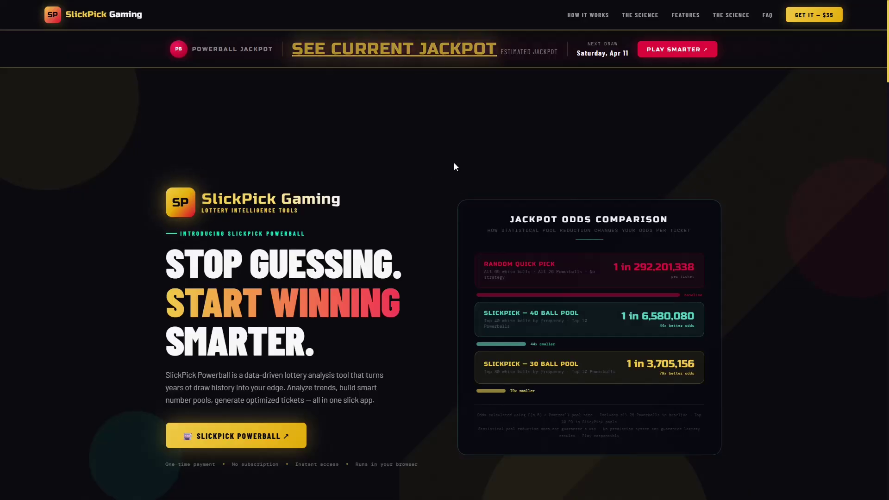
pyautogui.click(233, 438)
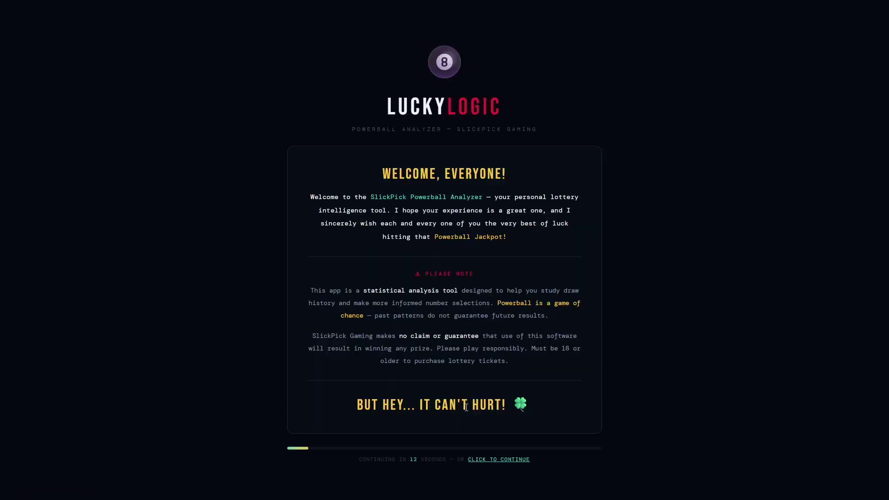
pyautogui.click(485, 460)
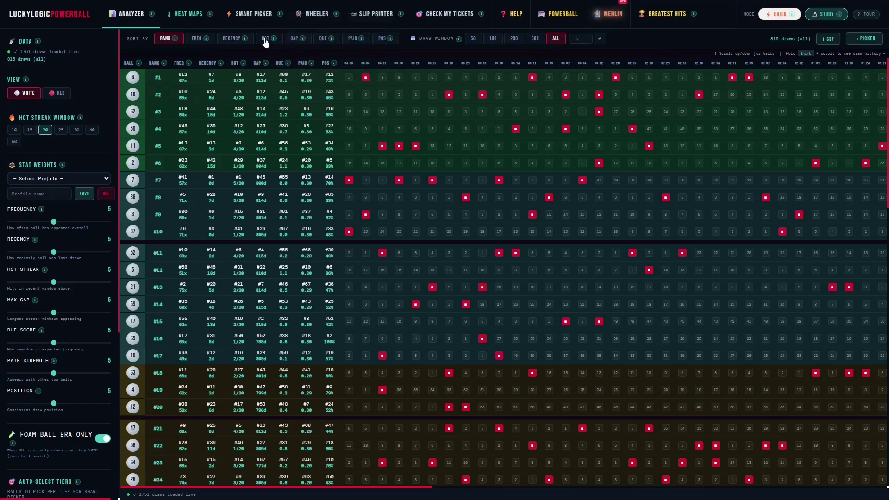
# - Compare the white-ball table sorted by recency and by frequency, and return to sorting by rank
pyautogui.click(230, 40)
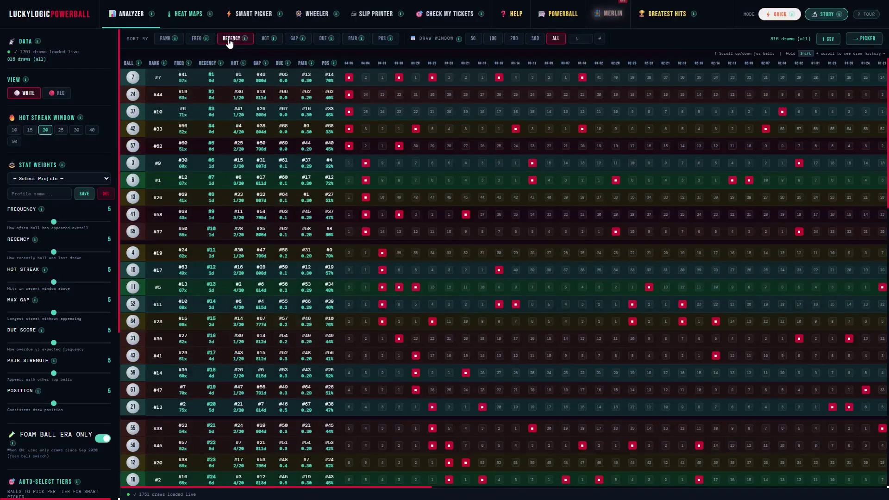
pyautogui.click(197, 39)
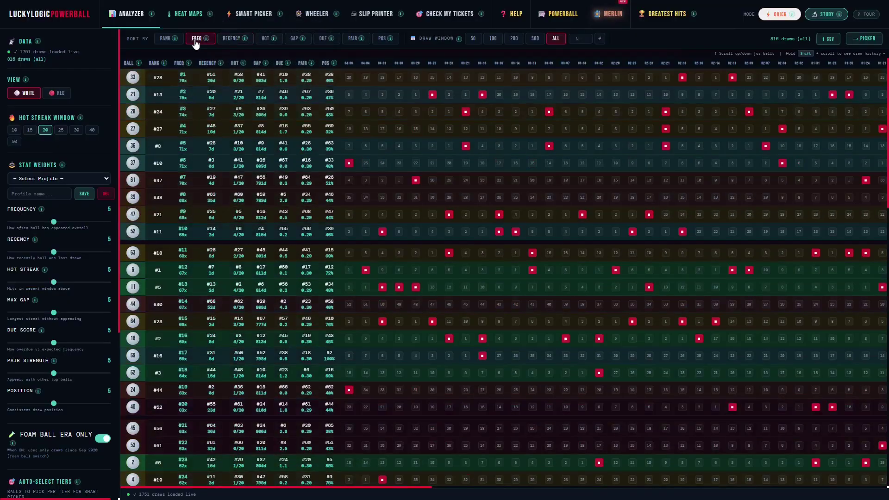
pyautogui.click(165, 40)
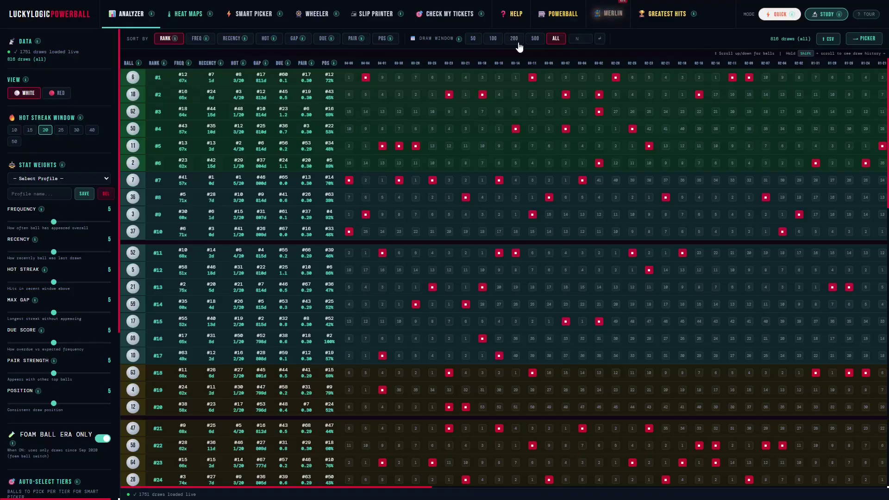
# - Limit the analysis to a custom draw window of 14 draws
pyautogui.click(601, 42)
pyautogui.click(585, 40)
pyautogui.write('11')
pyautogui.click(586, 38)
pyautogui.click(586, 37)
pyautogui.click(586, 38)
pyautogui.click(599, 41)
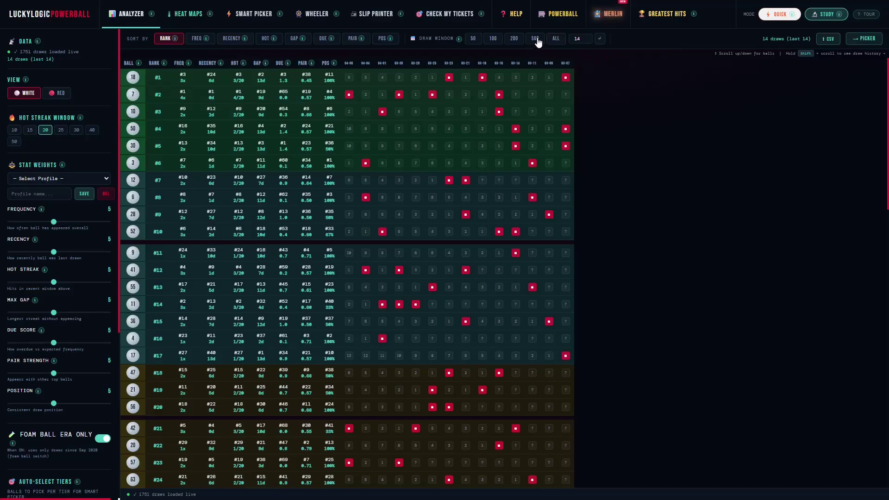
# - Raise the custom draw window to 20 draws and apply it
pyautogui.click(585, 38)
pyautogui.click(586, 38)
pyautogui.click(586, 38)
pyautogui.click(585, 38)
pyautogui.click(586, 38)
pyautogui.click(585, 38)
pyautogui.click(599, 40)
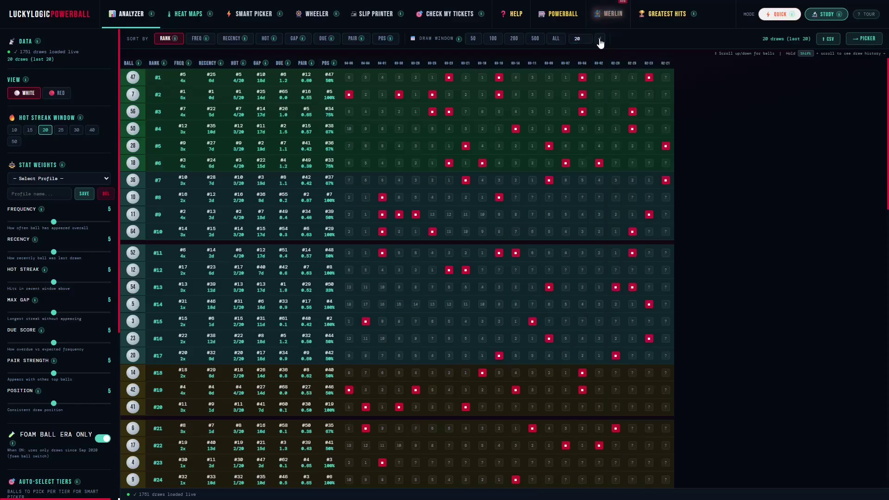
# - Try the preset draw window of 50 draws, and settle on the 200-draw preset
pyautogui.click(473, 41)
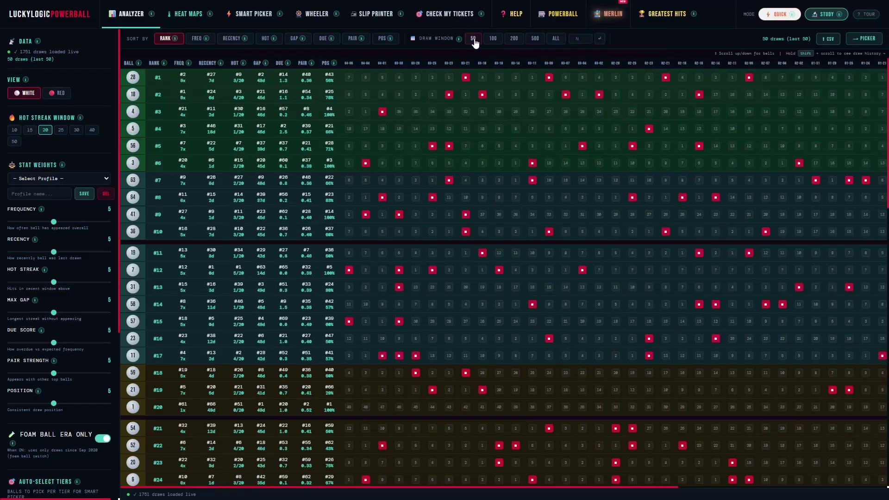
pyautogui.click(514, 39)
# - View the red-ball ranking, return to the white balls, and examine their ranking and draw history
pyautogui.click(58, 94)
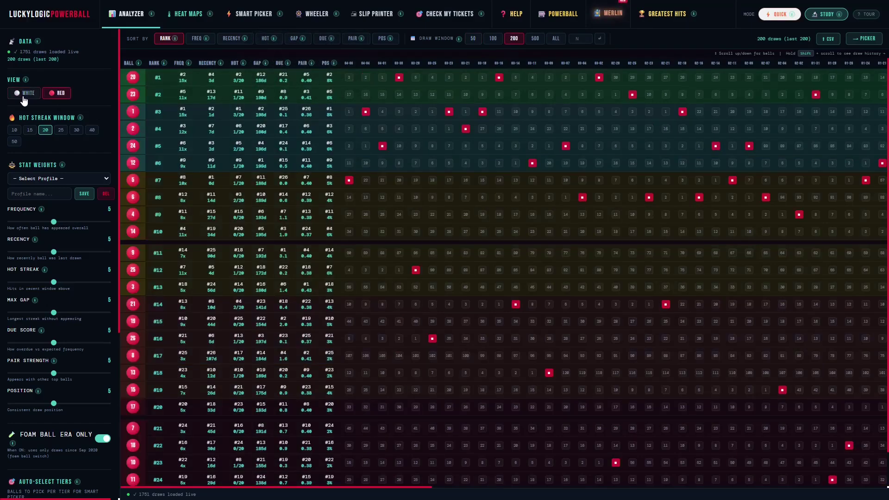
pyautogui.click(22, 94)
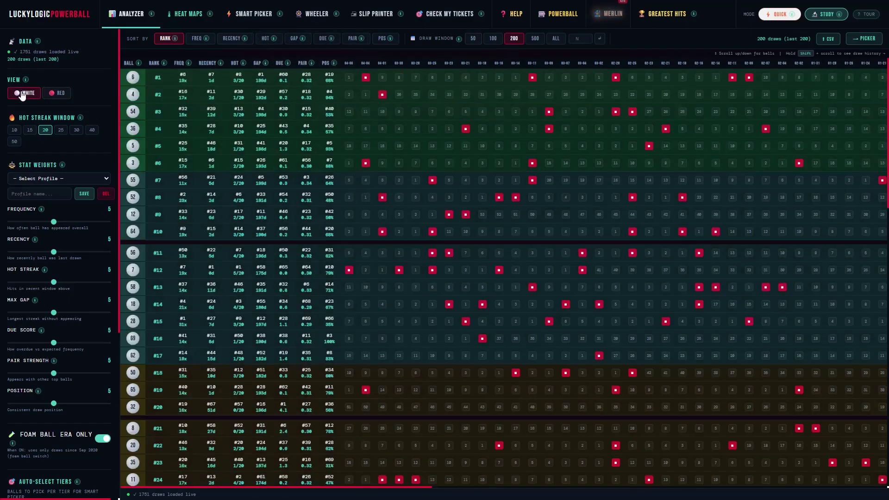
pyautogui.scroll(-4, 396, 249)
pyautogui.scroll(4, 397, 249)
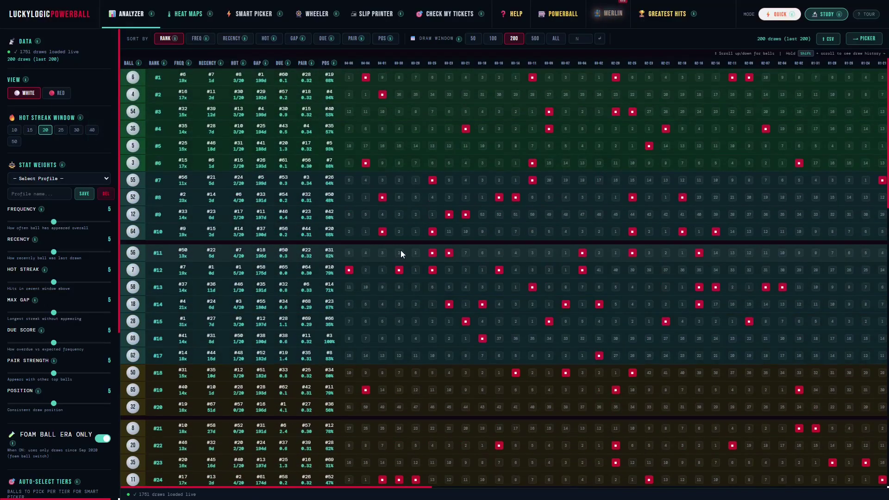
pyautogui.hscroll(10, 401, 252)
pyautogui.hscroll(-10, 484, 247)
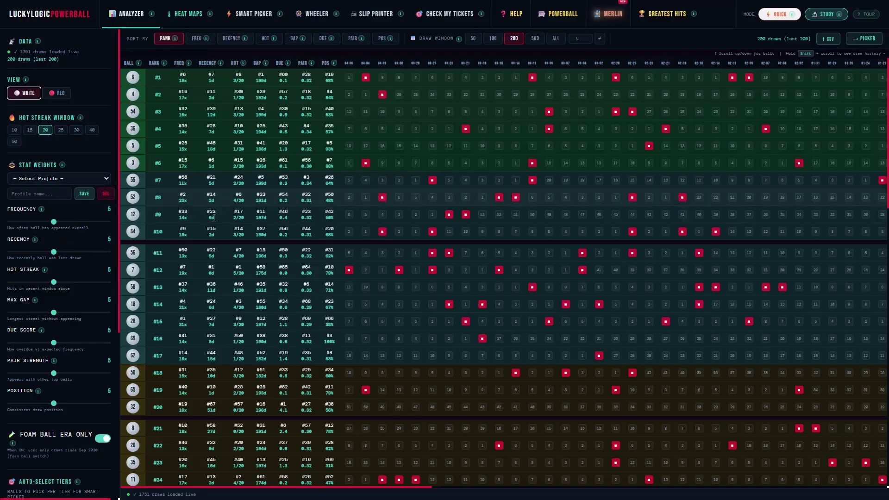
pyautogui.scroll(-1, 316, 227)
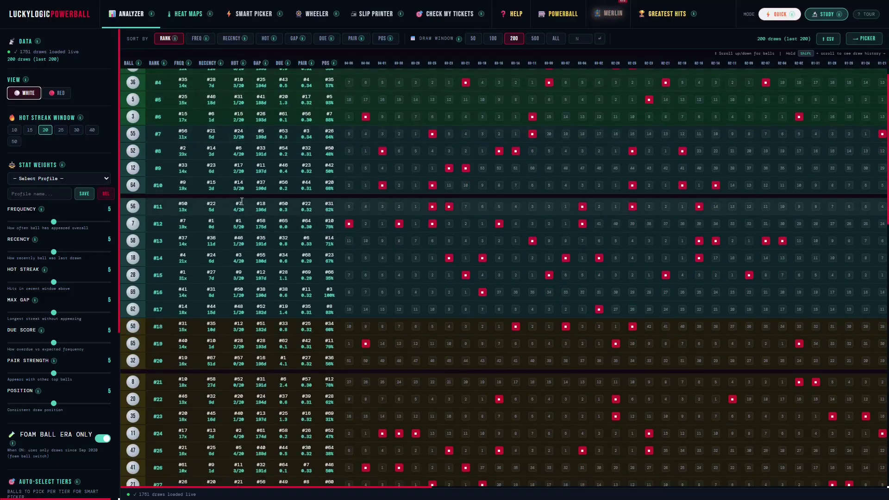
pyautogui.scroll(1, 266, 128)
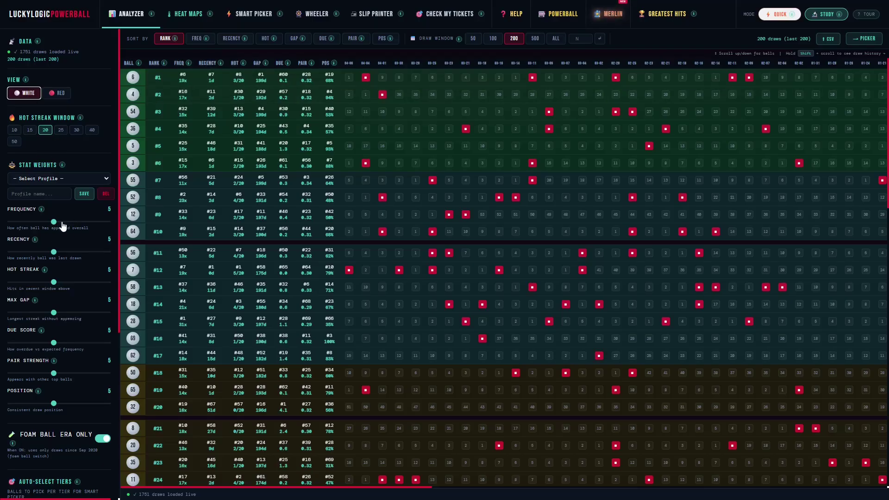
# - Load the saved stat-weight profile listed below Ultimate#1 and look over the re-ranked white balls
pyautogui.click(104, 179)
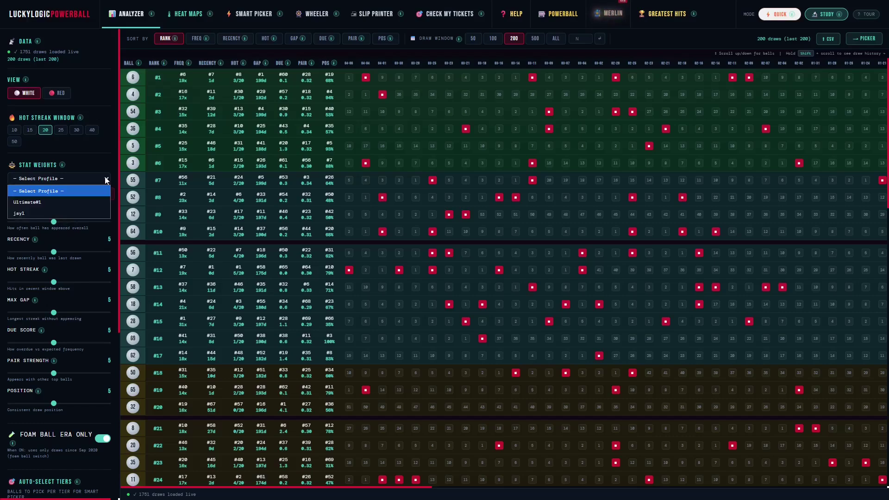
pyautogui.click(32, 212)
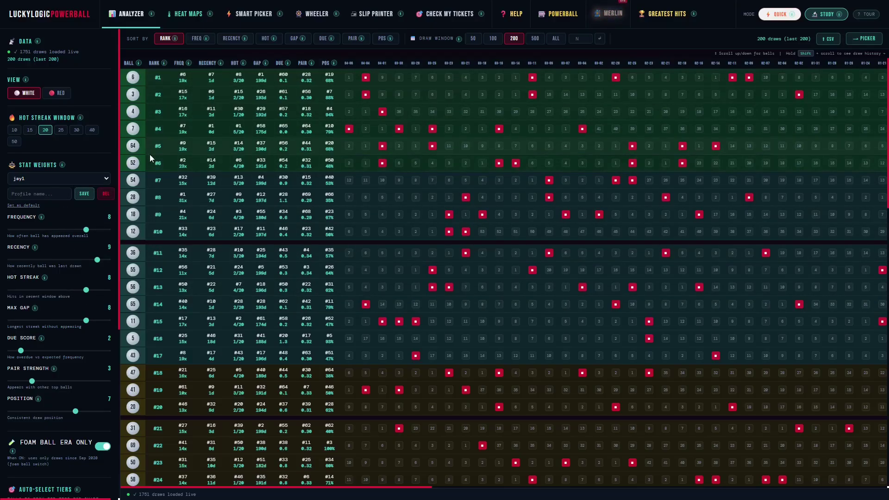
pyautogui.scroll(-3, 199, 272)
pyautogui.scroll(3, 215, 276)
# - Select the ten top-ranked white balls: 6, 3, 4, 7, 64, 52, 54, 28, 18 and 12
pyautogui.click(133, 78)
pyautogui.click(133, 95)
pyautogui.click(133, 112)
pyautogui.click(132, 131)
pyautogui.click(133, 146)
pyautogui.click(133, 163)
pyautogui.click(131, 180)
pyautogui.click(133, 198)
pyautogui.click(132, 215)
pyautogui.click(133, 232)
# - Add white balls 36, 20, 62 and 42 to the manual selection
pyautogui.scroll(-3, 144, 255)
pyautogui.click(135, 114)
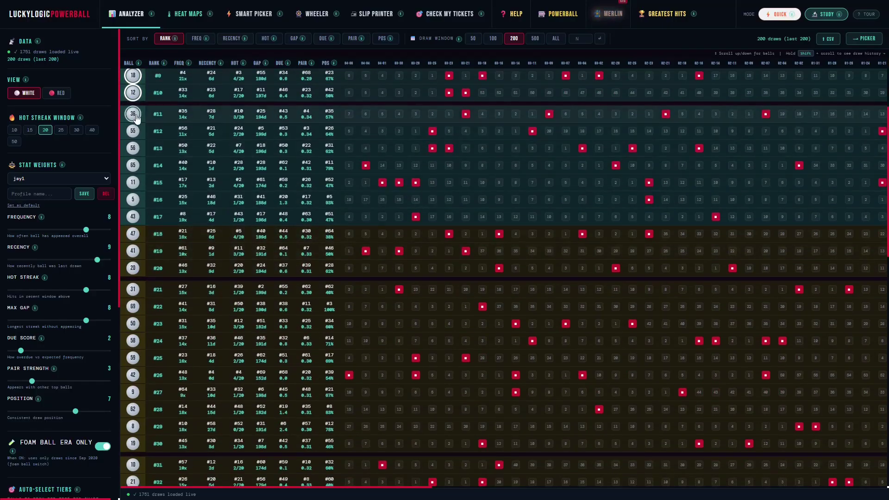
pyautogui.click(133, 268)
pyautogui.scroll(-3, 118, 323)
pyautogui.scroll(-2, 133, 342)
pyautogui.click(133, 317)
pyautogui.click(133, 282)
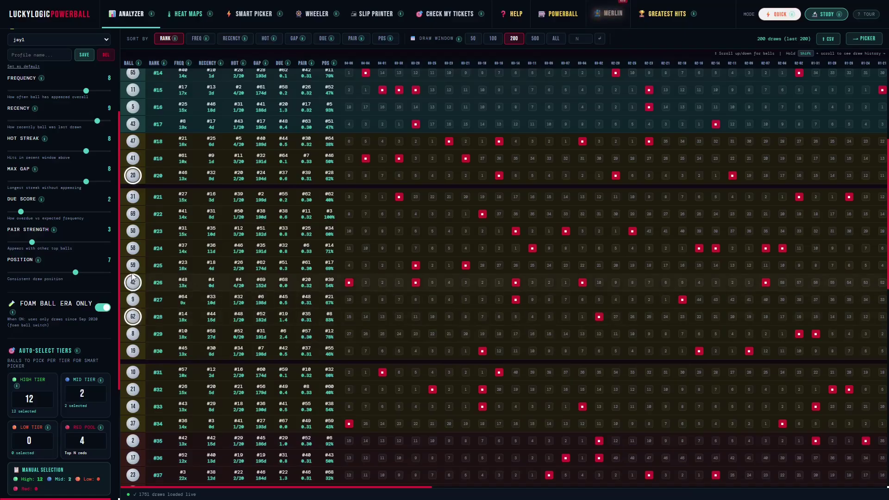
# - Add white balls 9, 58, 50, 69, 66, 32 and 30 to the manual selection
pyautogui.scroll(-2, 114, 372)
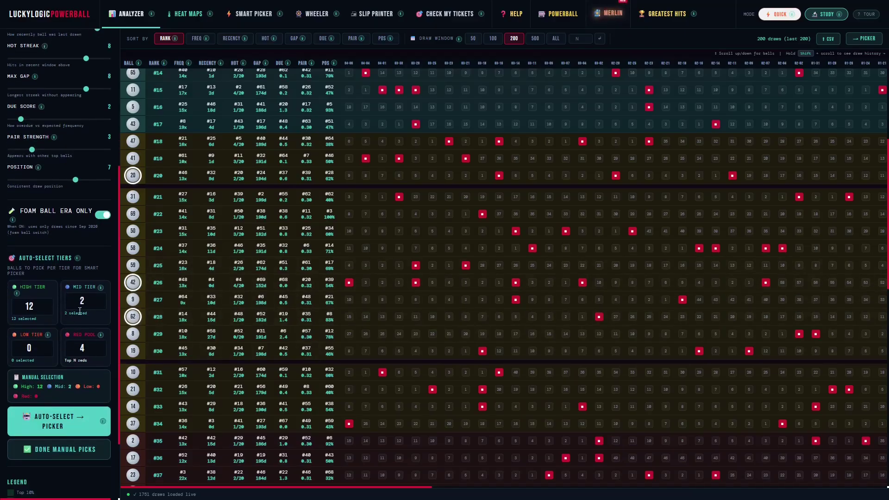
pyautogui.click(133, 300)
pyautogui.click(133, 248)
pyautogui.click(133, 231)
pyautogui.click(133, 214)
pyautogui.scroll(-4, 133, 218)
pyautogui.click(132, 380)
pyautogui.click(133, 396)
pyautogui.click(133, 432)
# - Add six low-tier white balls from the end of the ranking to the manual selection
pyautogui.scroll(-8, 134, 403)
pyautogui.click(134, 362)
pyautogui.click(133, 322)
pyautogui.click(133, 304)
pyautogui.click(133, 288)
pyautogui.click(133, 270)
pyautogui.click(133, 253)
# - Add white balls 35, 23, 17 and 2, ranked 38 through 35, to the manual selection
pyautogui.scroll(6, 123, 243)
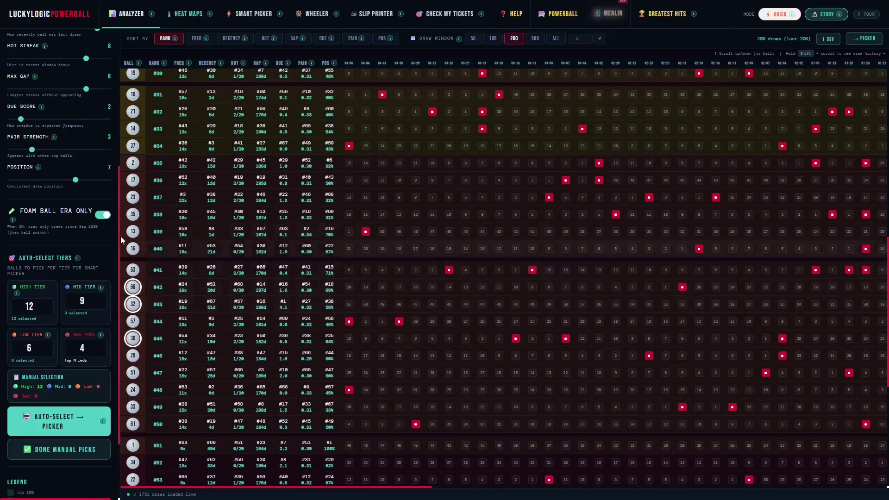
pyautogui.click(133, 215)
pyautogui.click(132, 198)
pyautogui.click(133, 180)
pyautogui.click(132, 163)
# - Add the high-tier white balls 65, 56 and 55 to the manual selection
pyautogui.scroll(10, 133, 182)
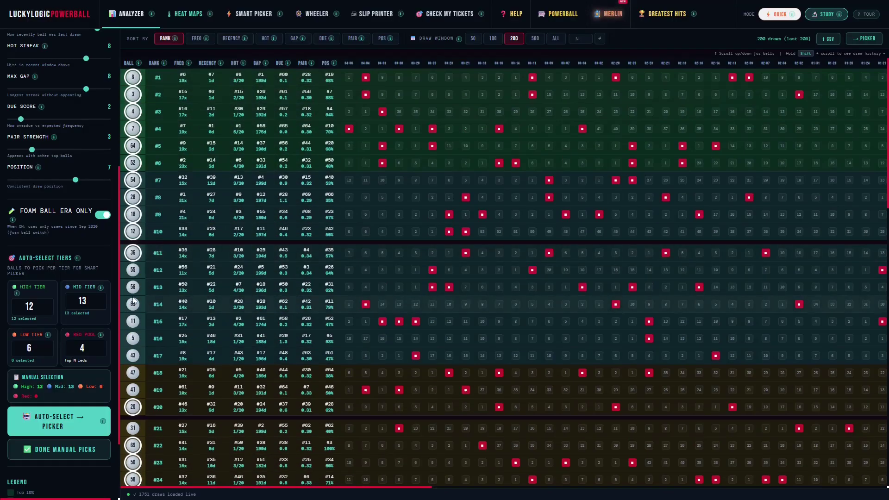
pyautogui.click(133, 304)
pyautogui.click(133, 287)
pyautogui.click(133, 269)
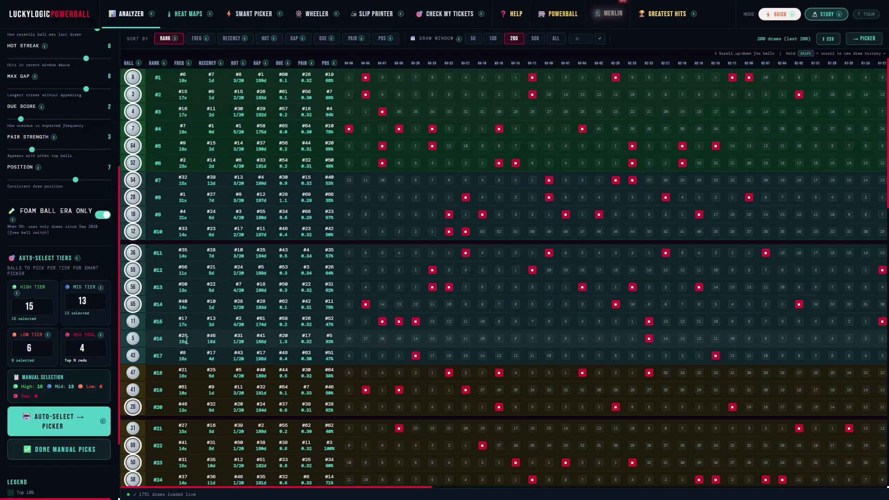
# - Switch to the red-ball ranking and select red balls 9, 26, 15 and 10
pyautogui.scroll(-3, 187, 340)
pyautogui.scroll(-3, 64, 344)
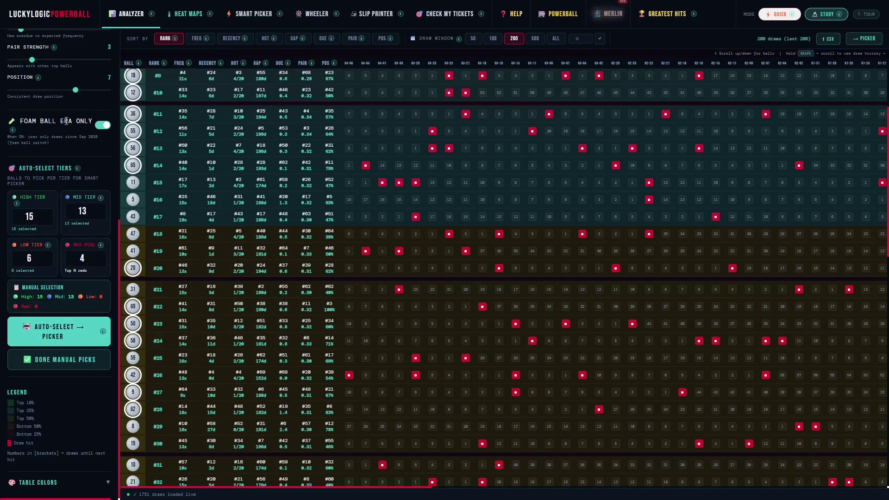
pyautogui.scroll(8, 60, 229)
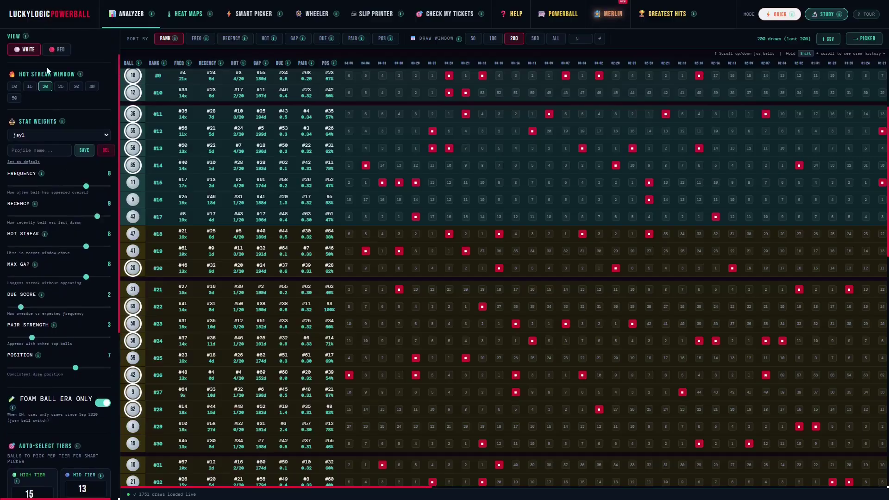
pyautogui.click(58, 51)
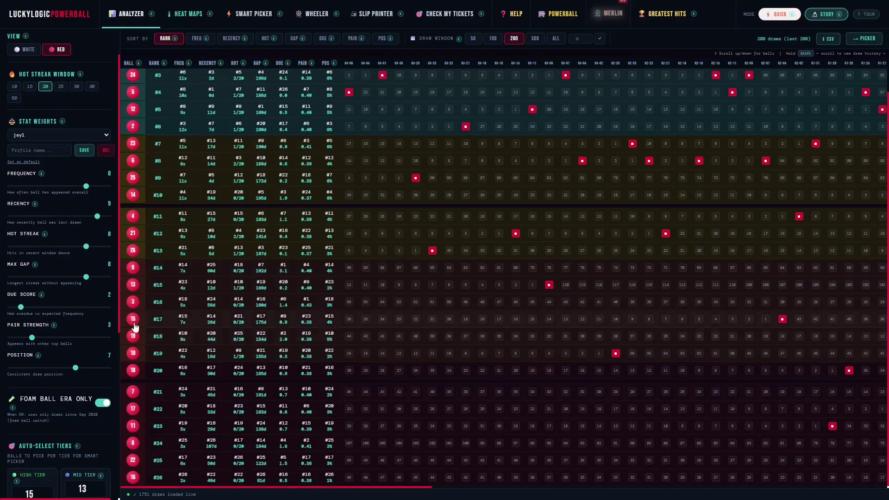
pyautogui.scroll(-4, 60, 312)
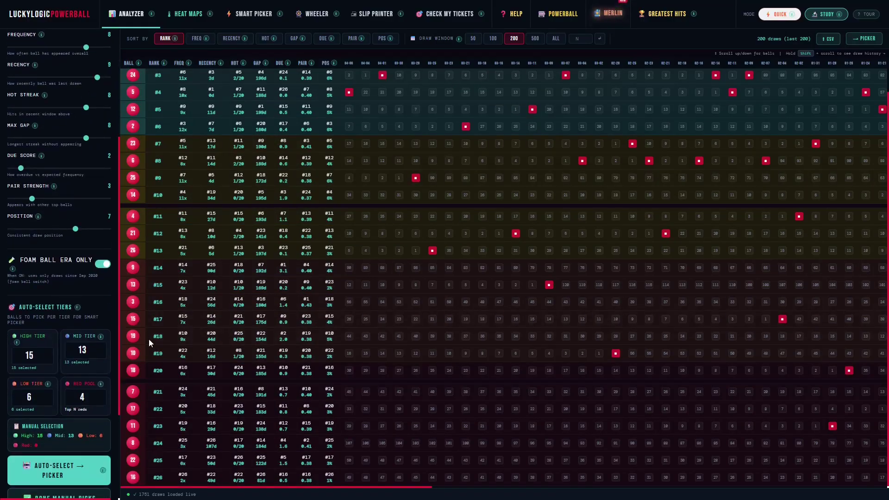
pyautogui.click(132, 267)
pyautogui.click(133, 250)
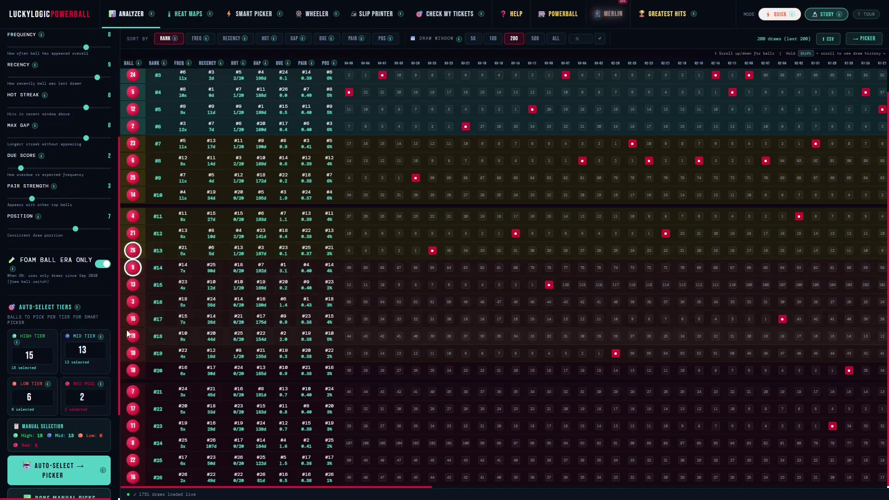
pyautogui.click(133, 318)
pyautogui.click(133, 353)
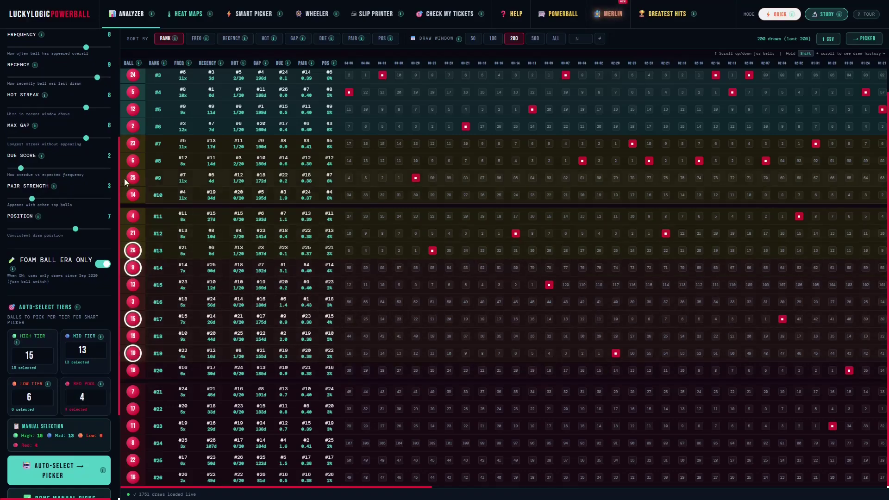
# - Add red balls 12, 5, 24, 20, 1, 7 and 11 to the manual selection
pyautogui.click(133, 110)
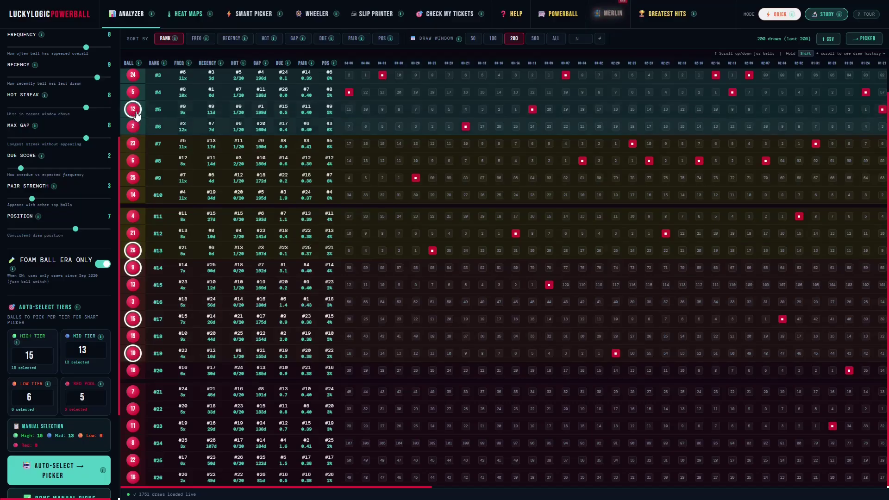
pyautogui.click(133, 92)
pyautogui.click(133, 74)
pyautogui.scroll(1, 136, 92)
pyautogui.click(133, 94)
pyautogui.click(133, 77)
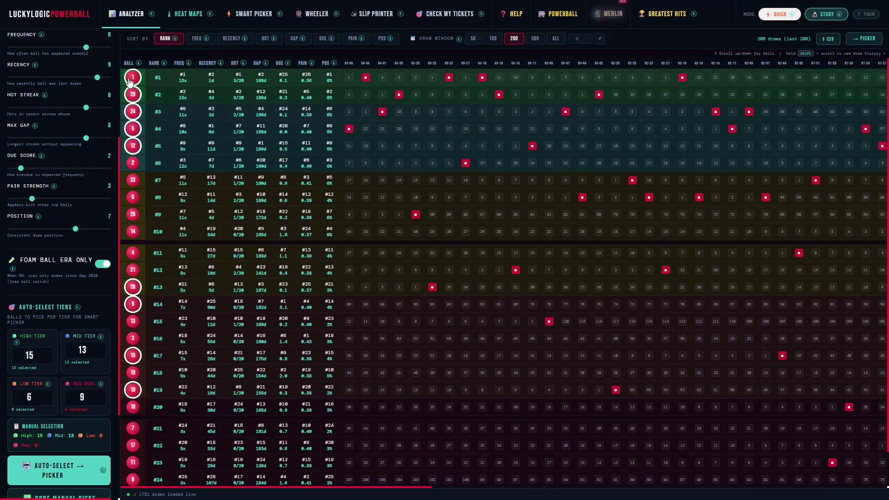
pyautogui.click(133, 427)
pyautogui.click(133, 463)
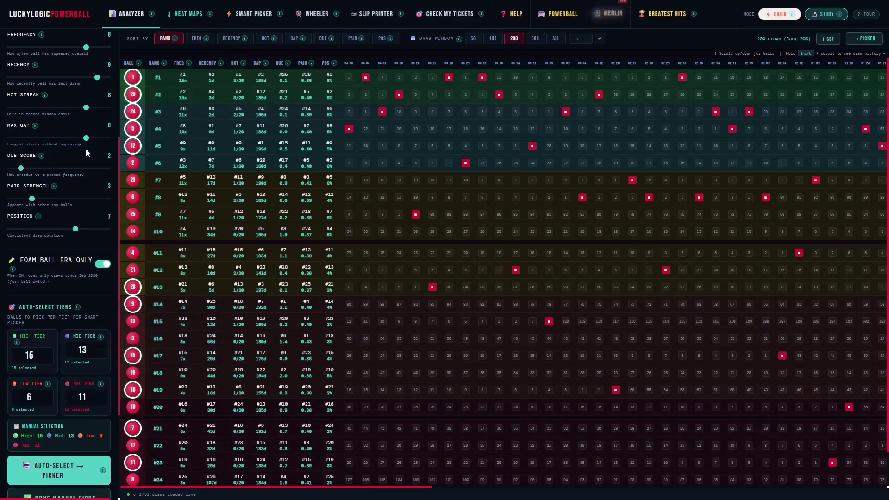
# - Review the selected white and red balls and the manual selection summary by tier
pyautogui.scroll(4, 71, 225)
pyautogui.click(25, 93)
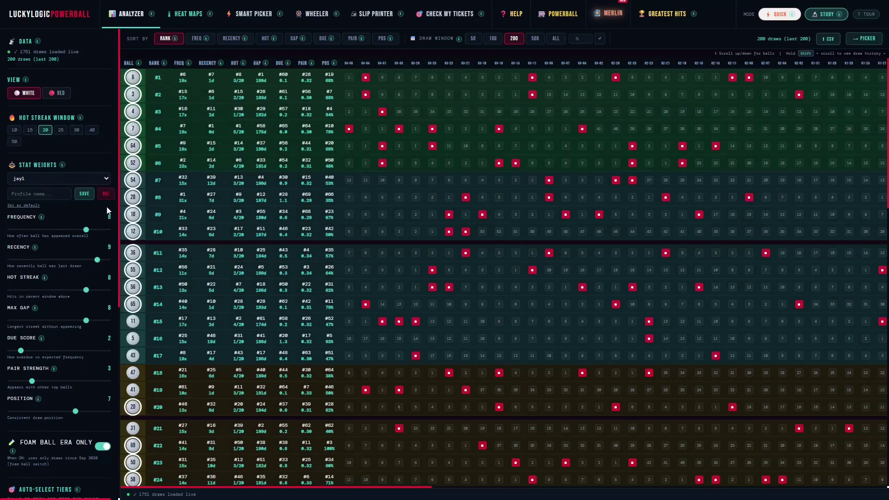
pyautogui.click(59, 94)
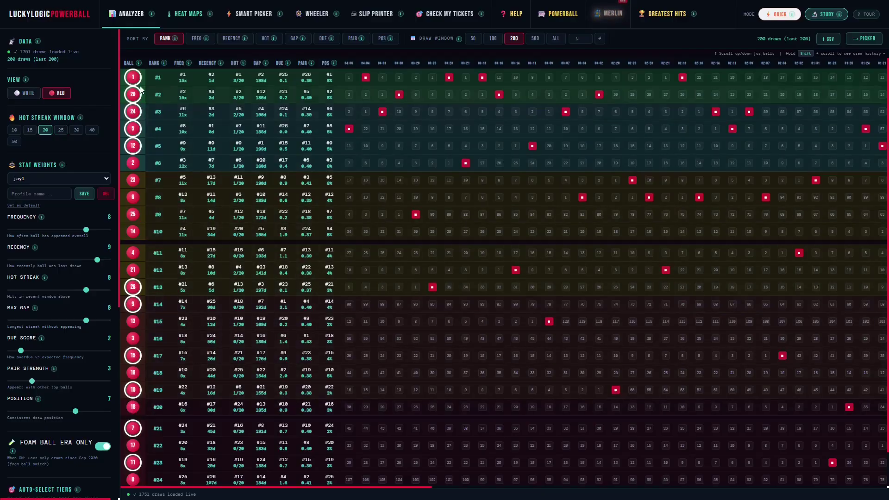
pyautogui.click(26, 95)
pyautogui.scroll(-4, 93, 303)
pyautogui.scroll(-2, 81, 318)
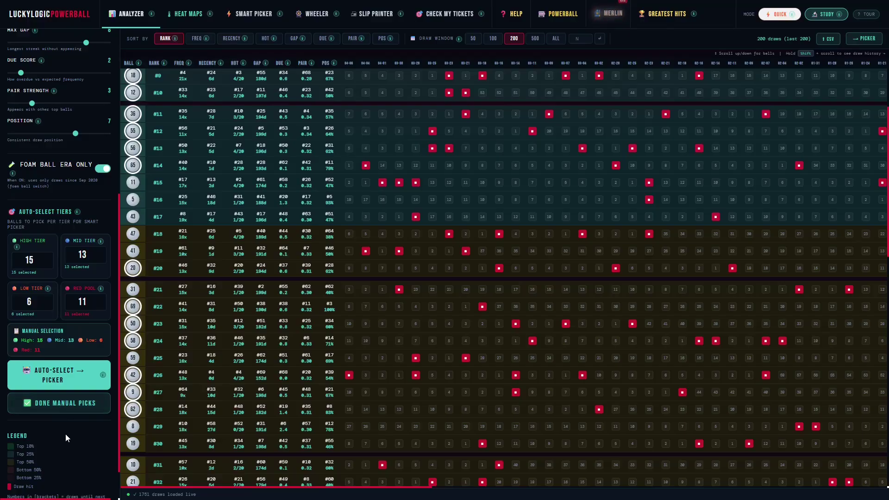
# - Finish the manual picks and load the selected pools into the Smart Picker
pyautogui.click(58, 403)
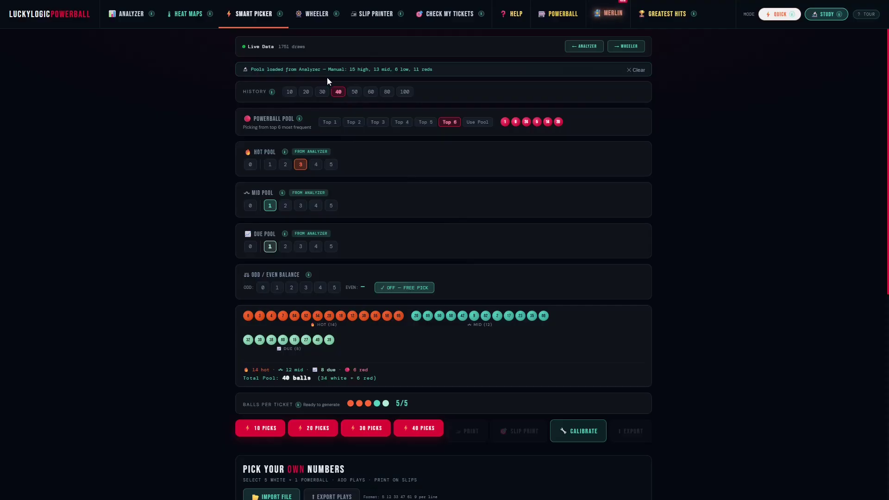
# - Return to the Analyzer and compare the white-ball ranking under different hot streak windows, from 10 up to 50
pyautogui.click(128, 17)
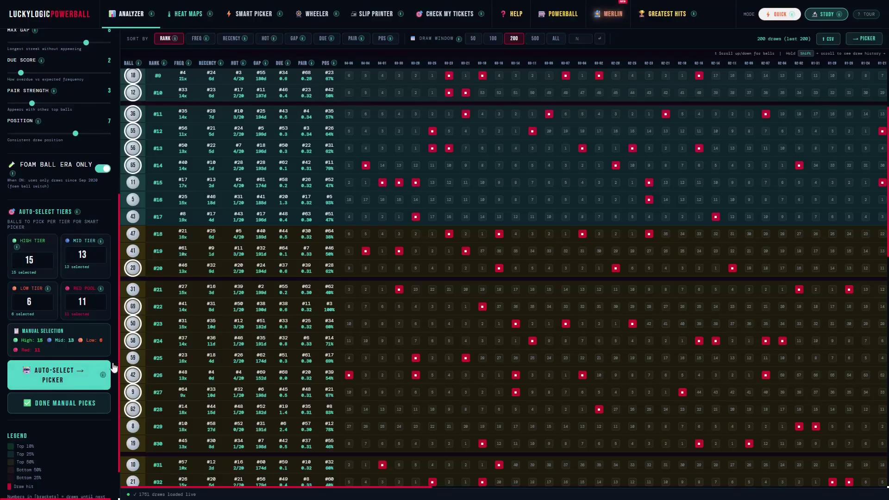
pyautogui.scroll(3, 504, 277)
pyautogui.scroll(3, 49, 206)
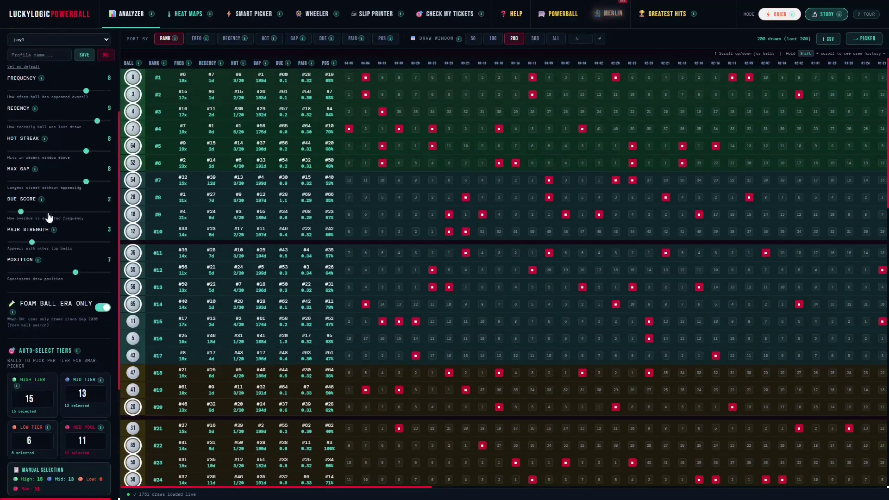
pyautogui.scroll(3, 49, 216)
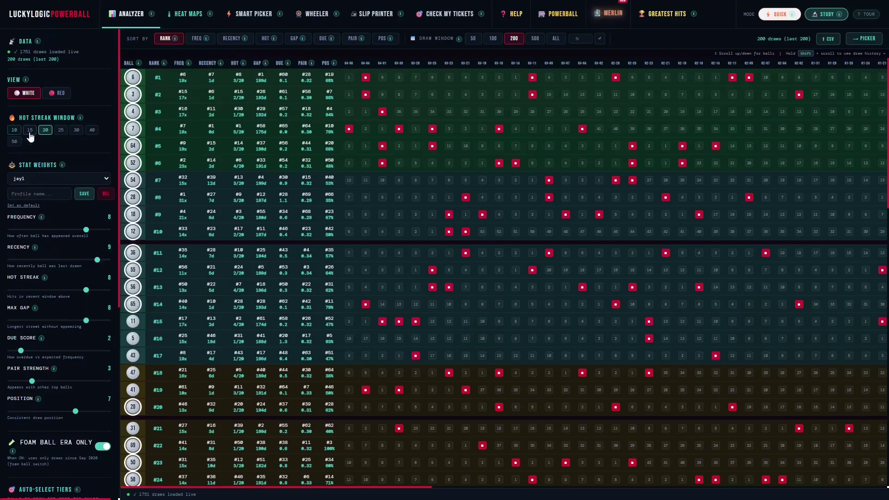
pyautogui.click(14, 129)
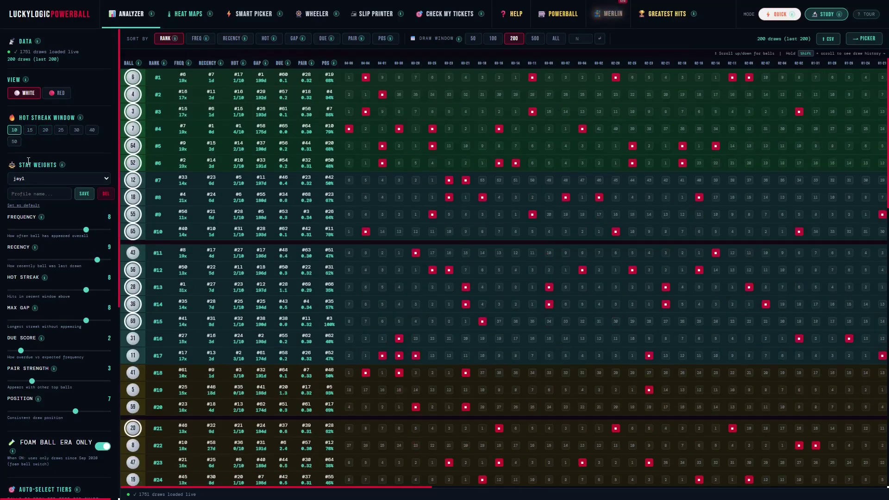
pyautogui.click(60, 130)
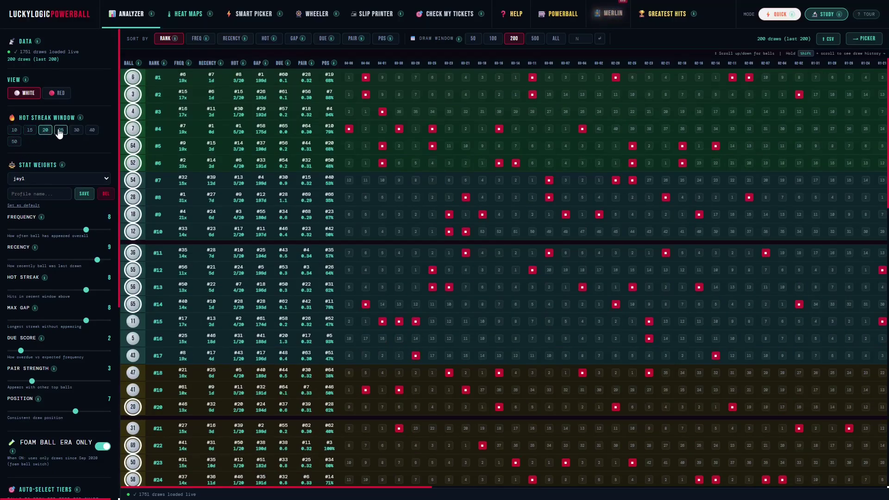
pyautogui.click(91, 130)
pyautogui.click(18, 132)
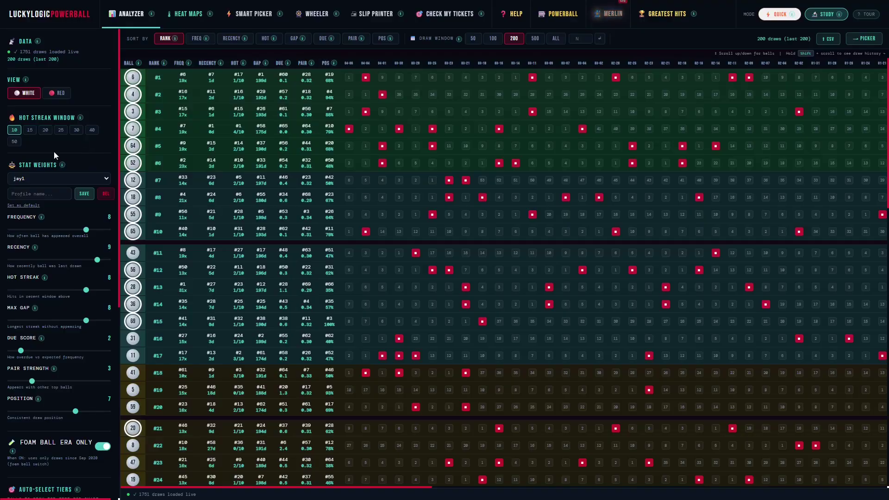
pyautogui.click(15, 143)
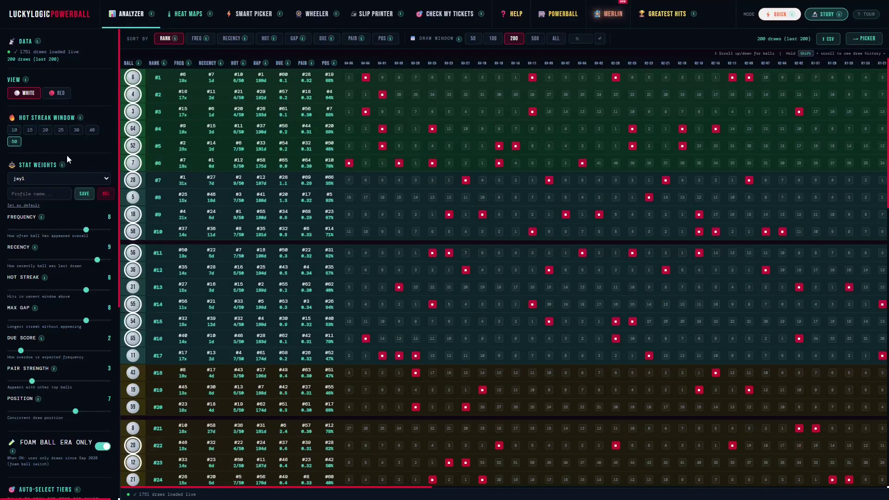
# - Set the draw window to 100 draws and the hot streak window to 10
pyautogui.click(491, 40)
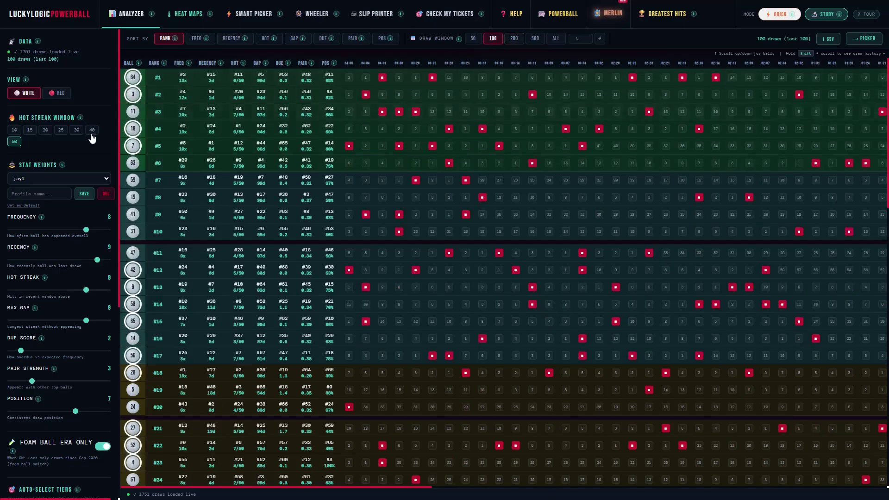
pyautogui.click(14, 130)
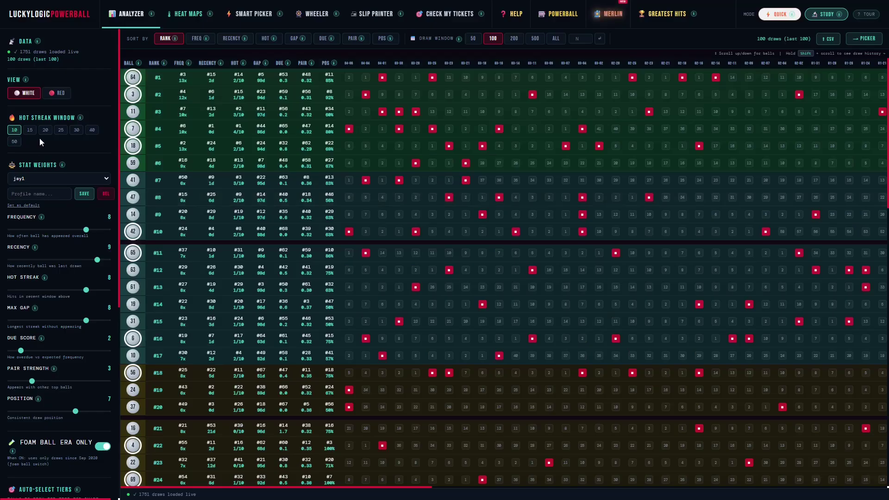
# - Load the Ultimate#1 stat weight profile and set frequency to 5, recency to 7 and hot streak to 4
pyautogui.scroll(-2, 55, 234)
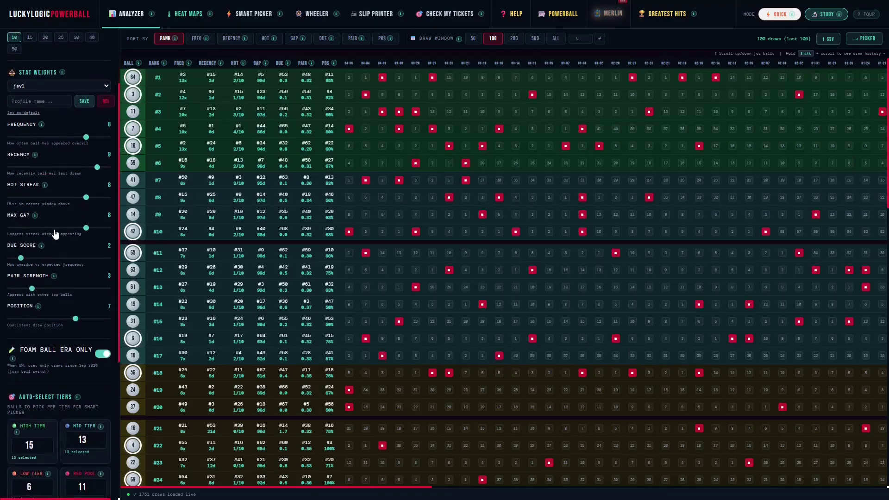
pyautogui.scroll(-2, 55, 233)
pyautogui.scroll(3, 67, 299)
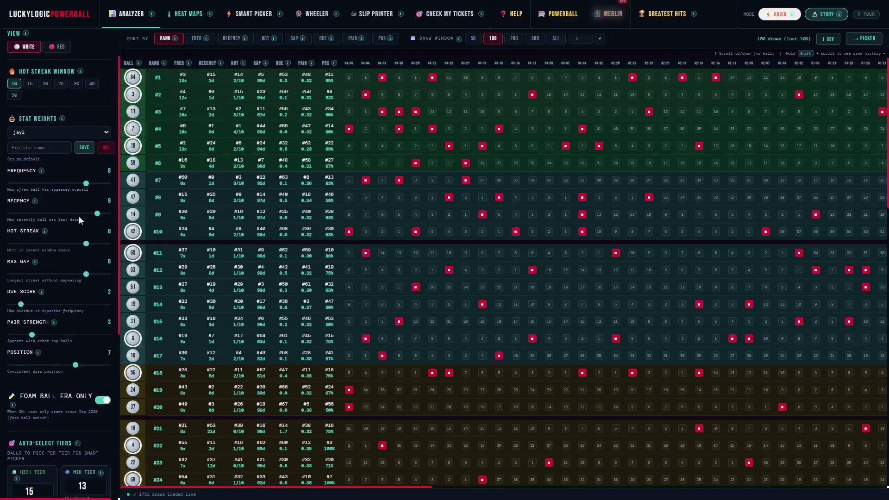
pyautogui.click(108, 133)
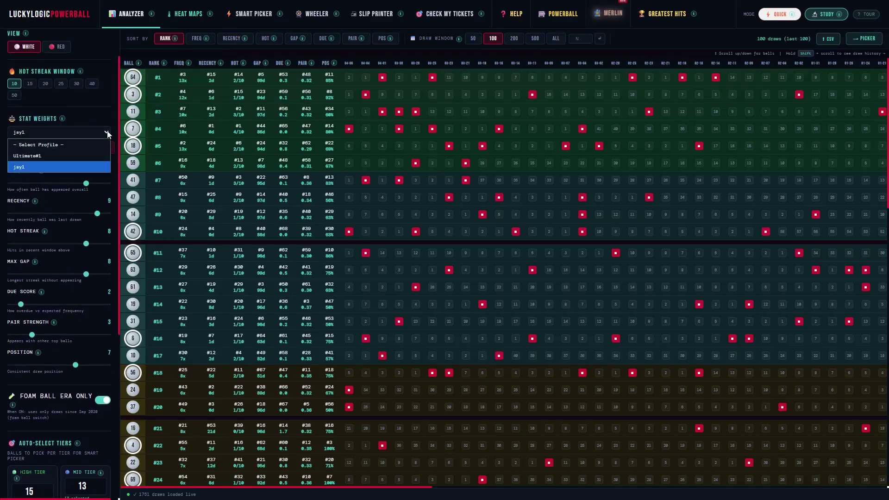
pyautogui.click(38, 156)
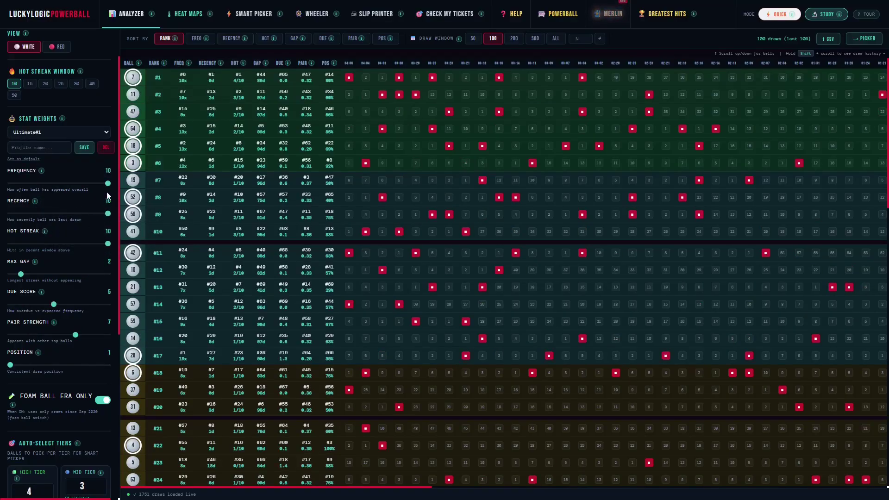
pyautogui.moveTo(107, 183); pyautogui.dragTo(53, 183)
pyautogui.moveTo(108, 213); pyautogui.dragTo(76, 214)
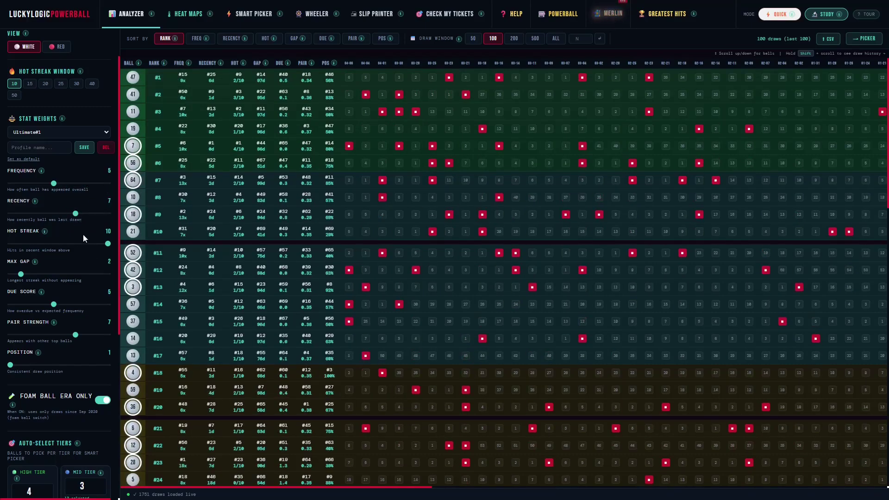
pyautogui.moveTo(106, 246); pyautogui.dragTo(46, 246)
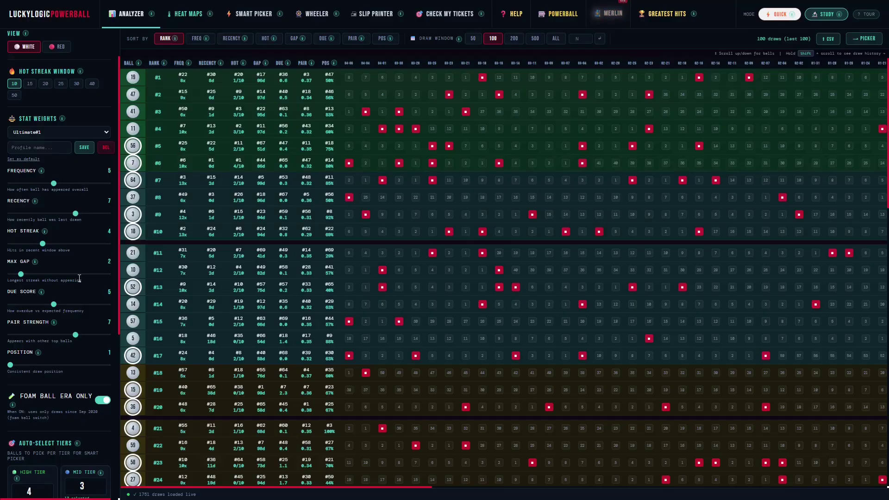
# - Load the jay1 stat weight profile and review the auto-select tiers and manual selection summary
pyautogui.click(106, 133)
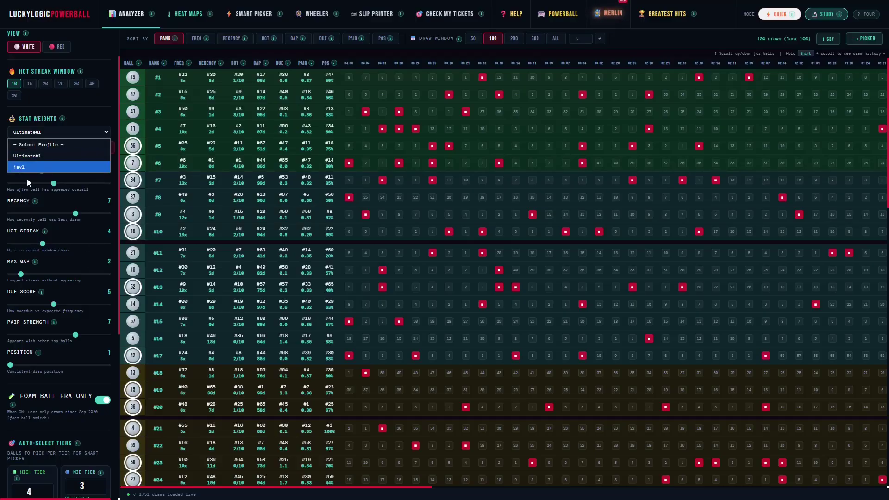
pyautogui.click(21, 167)
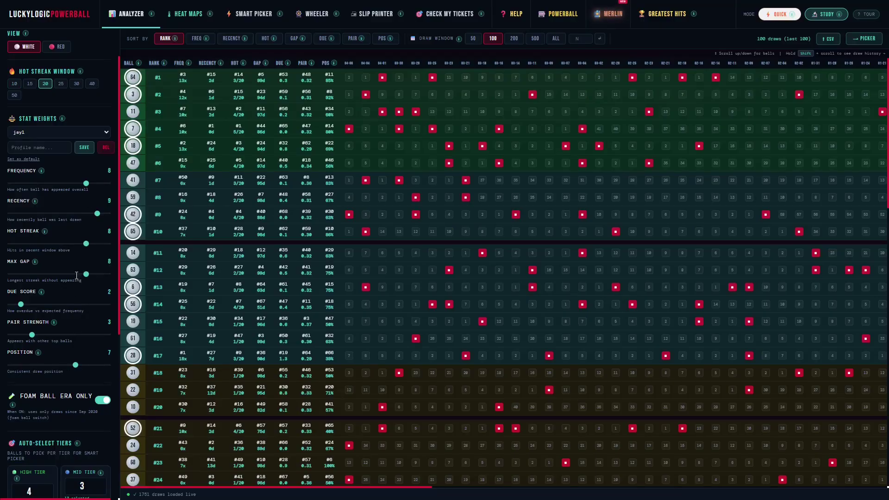
pyautogui.scroll(-6, 76, 276)
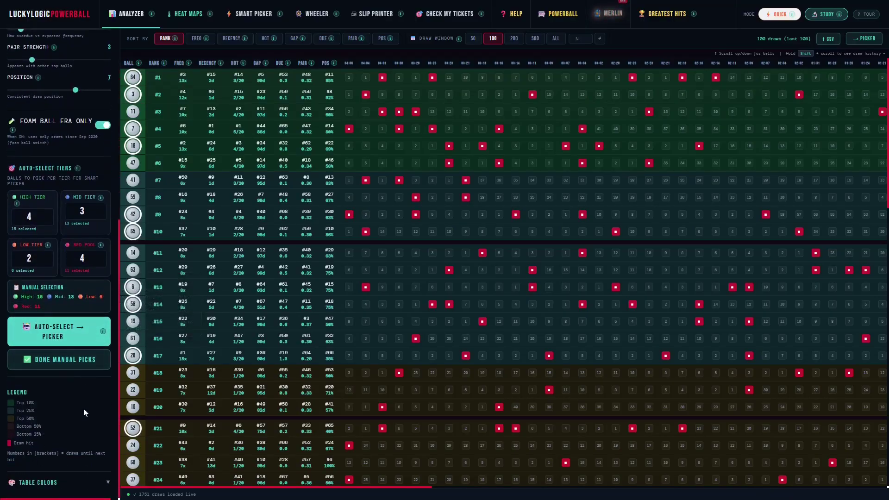
pyautogui.scroll(2, 80, 409)
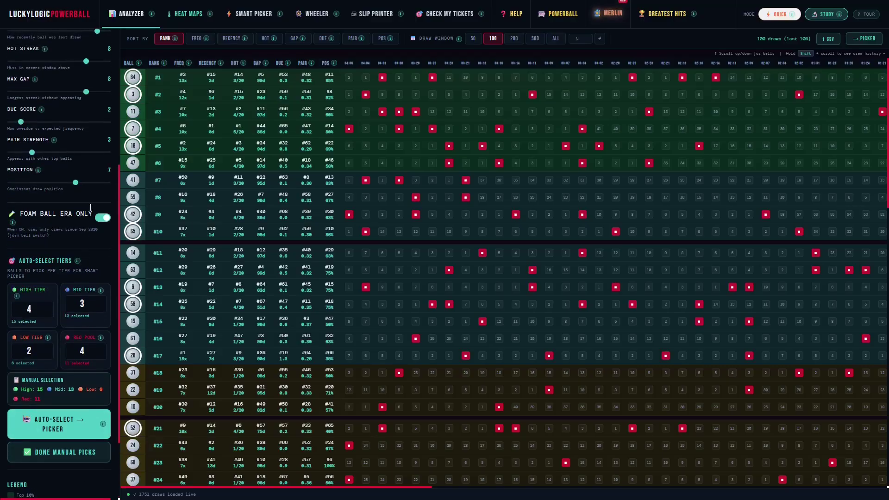
# - Return to the Smart Picker, compare the full Analyzer red pool with the top 6, and settle on Top 6
pyautogui.click(251, 15)
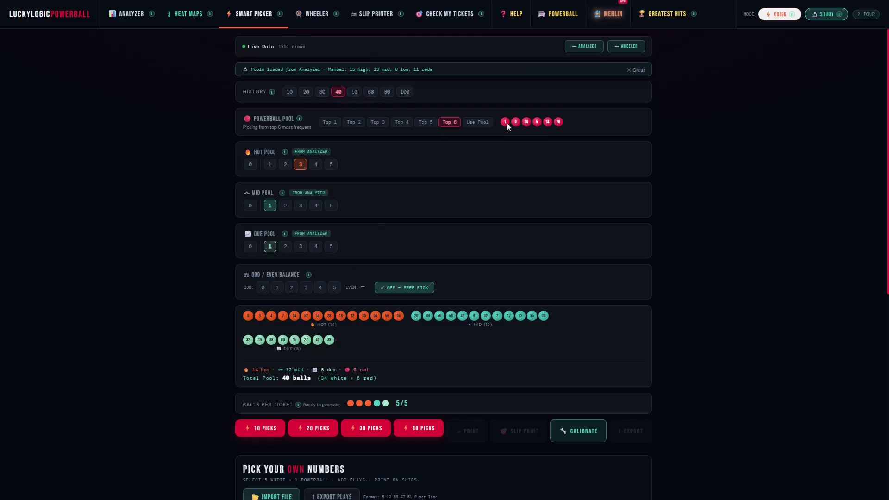
pyautogui.click(477, 122)
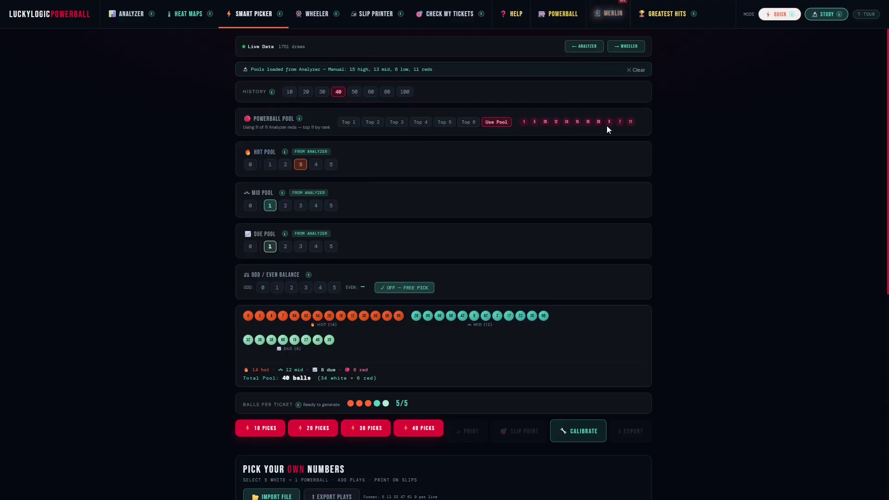
pyautogui.click(470, 123)
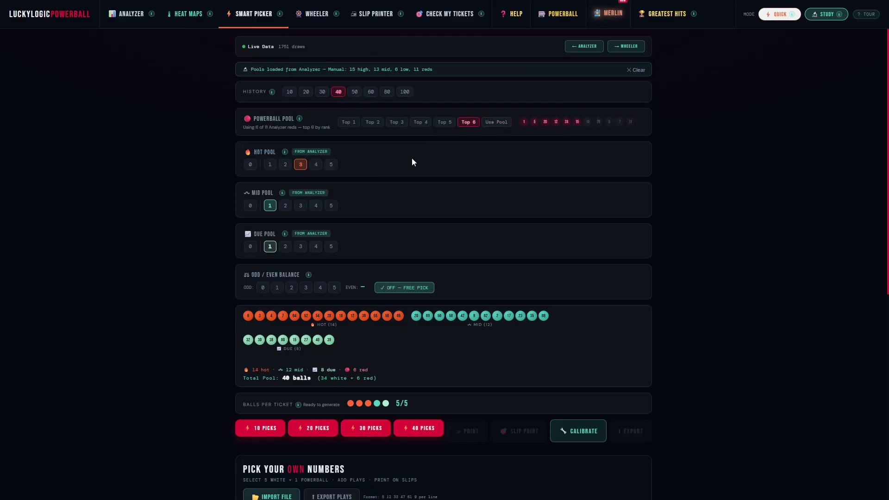
pyautogui.click(494, 124)
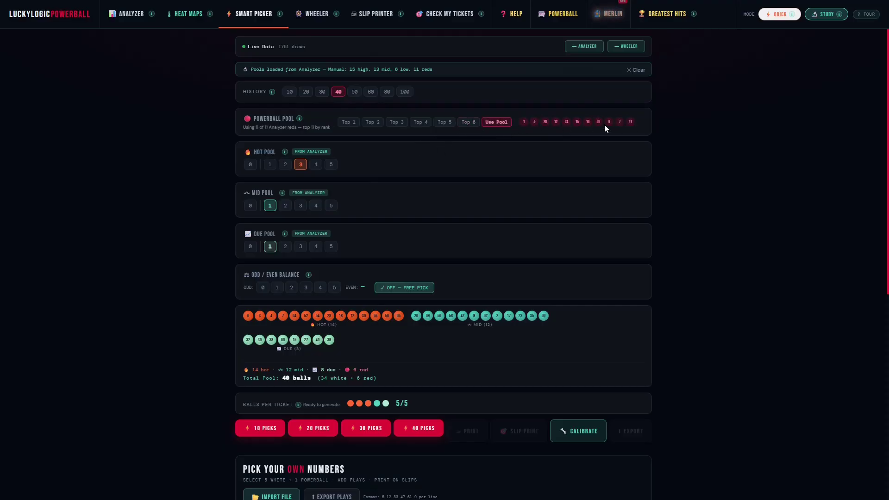
pyautogui.click(469, 123)
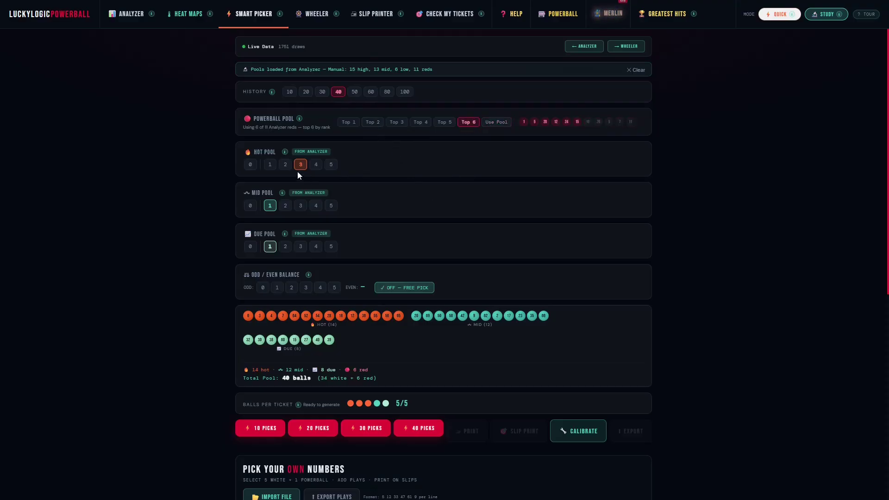
# - Try a ticket mix of 2 hot, 2 mid and 1 due ball, and another of 4 hot, 1 mid and 0 due
pyautogui.click(285, 165)
pyautogui.click(285, 206)
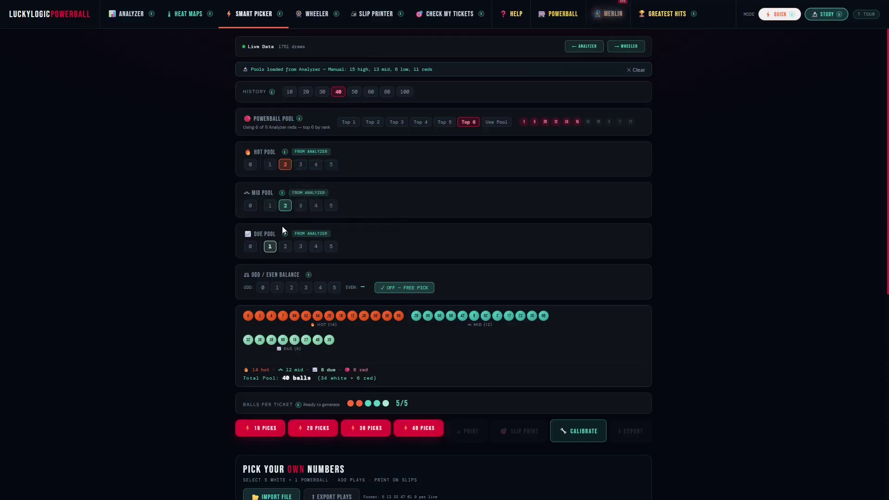
pyautogui.click(316, 167)
pyautogui.click(270, 206)
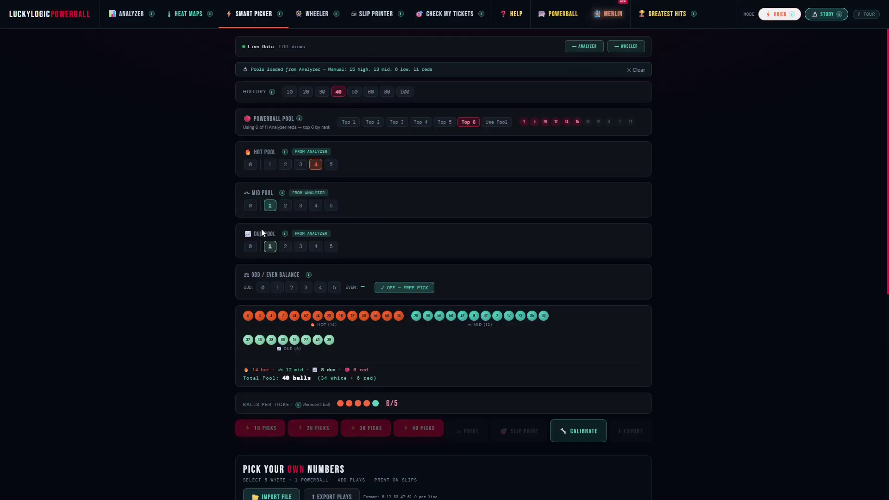
pyautogui.click(250, 248)
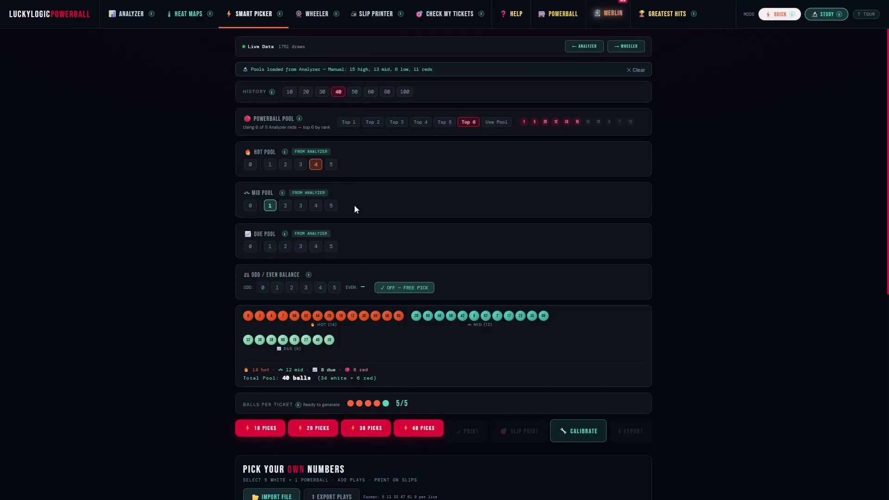
# - Set the balls per ticket to 3 hot, 2 mid and 1 due
pyautogui.scroll(-1, 355, 204)
pyautogui.click(300, 118)
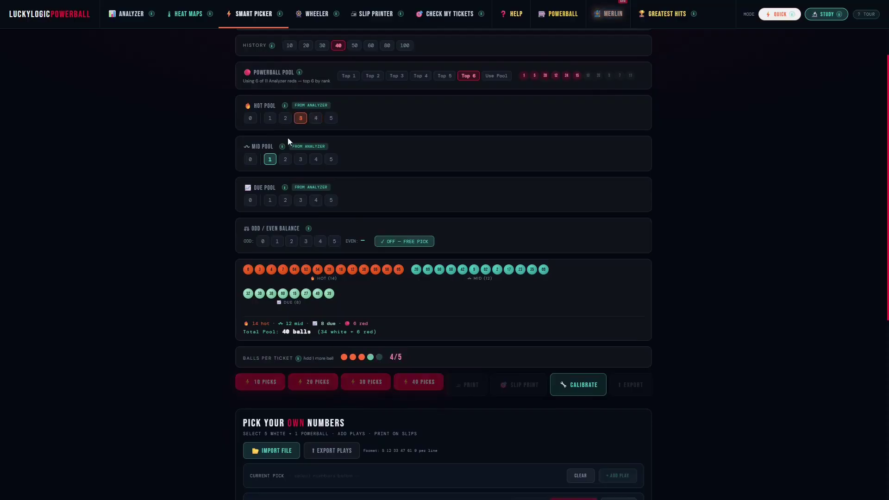
pyautogui.click(285, 159)
pyautogui.click(269, 200)
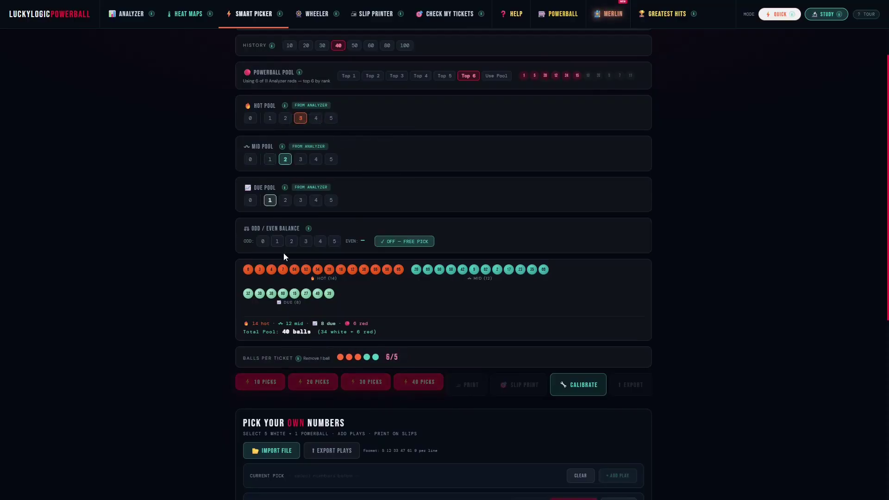
# - Set the odd/even balance to 3 odd and 2 even, and reduce the due pool to 0 balls
pyautogui.click(305, 241)
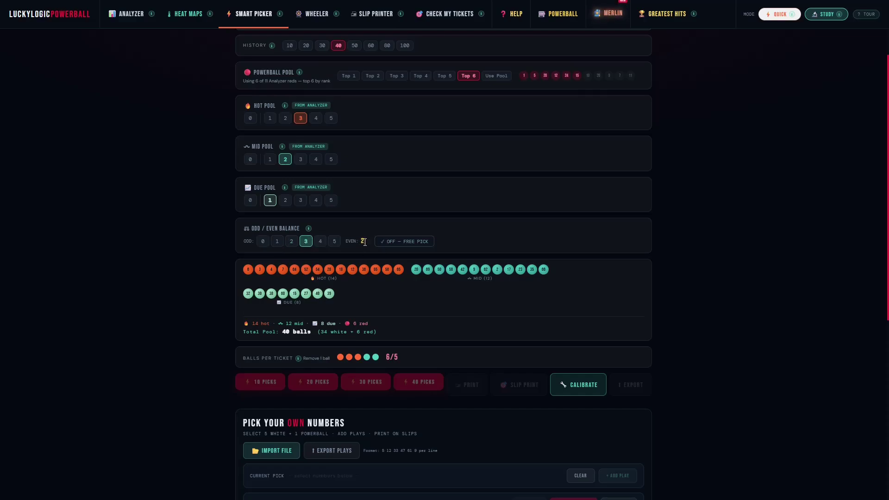
pyautogui.click(291, 241)
pyautogui.scroll(-3, 310, 265)
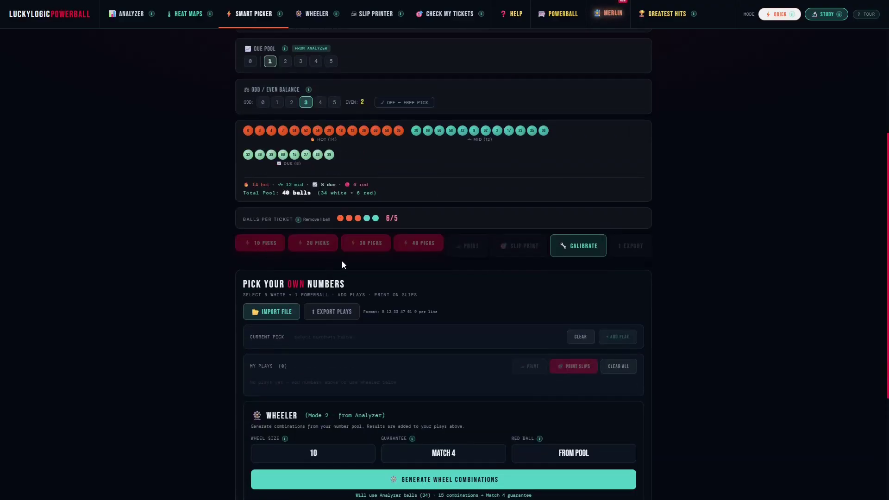
pyautogui.scroll(3, 342, 261)
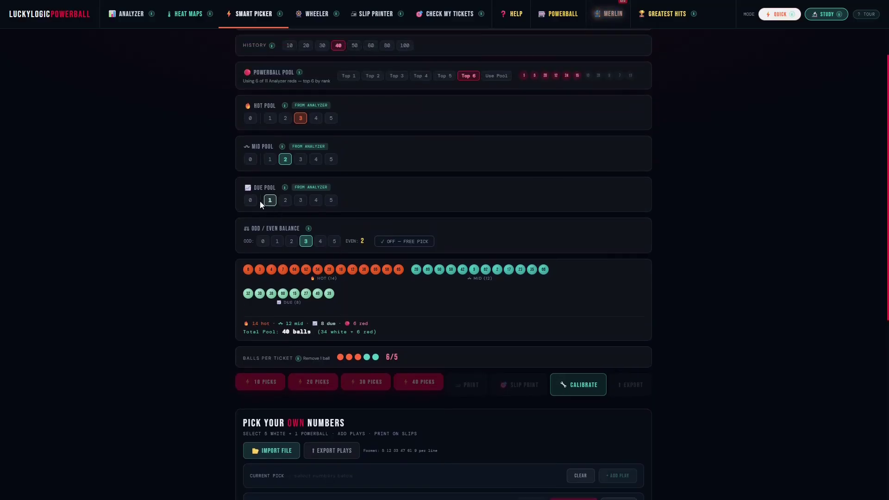
pyautogui.click(253, 201)
# - Generate 10 picks with the current pool settings and look through the resulting tickets
pyautogui.scroll(-2, 300, 343)
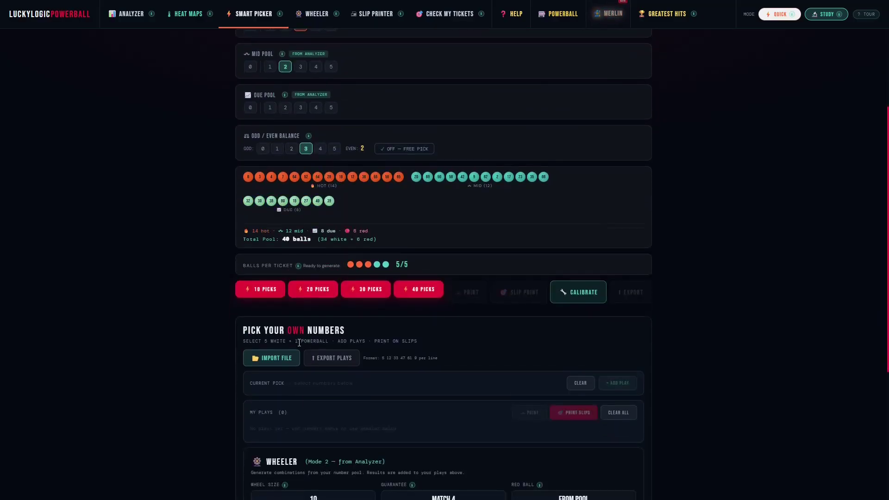
pyautogui.click(265, 291)
pyautogui.scroll(-10, 393, 327)
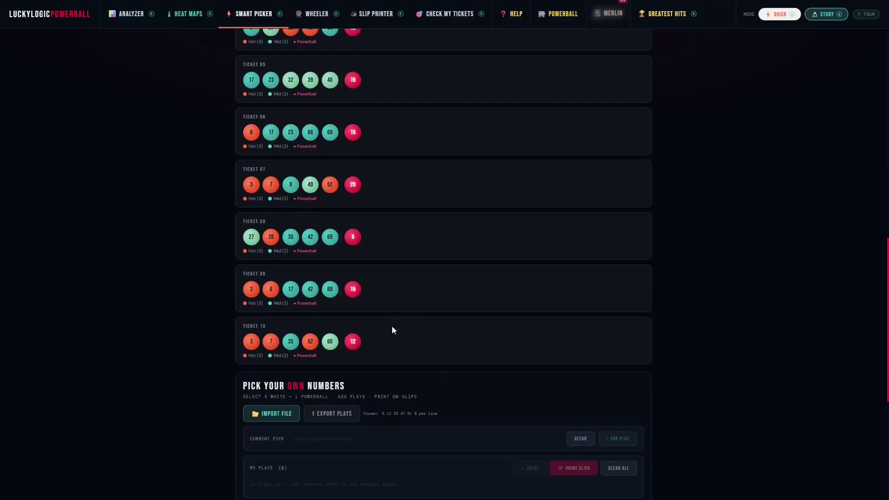
# - Generate two more sets of 10 picks with the same pool settings and look through the resulting tickets
pyautogui.scroll(8, 388, 326)
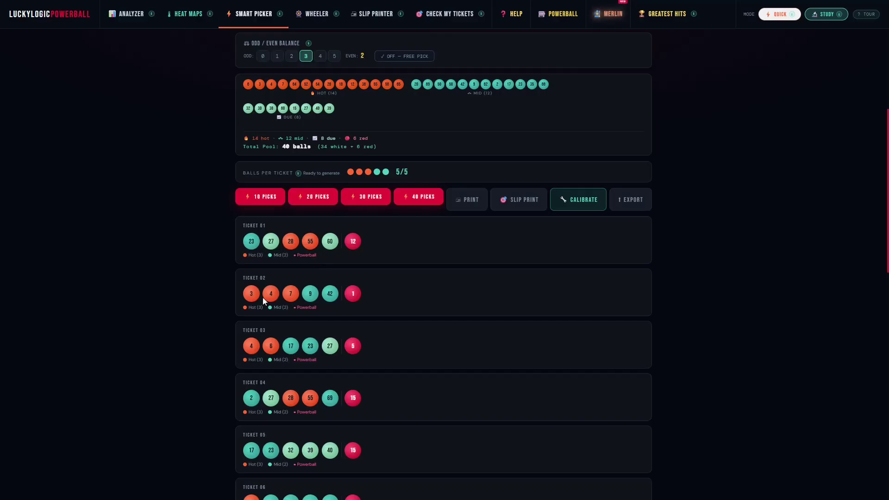
pyautogui.scroll(-2, 387, 332)
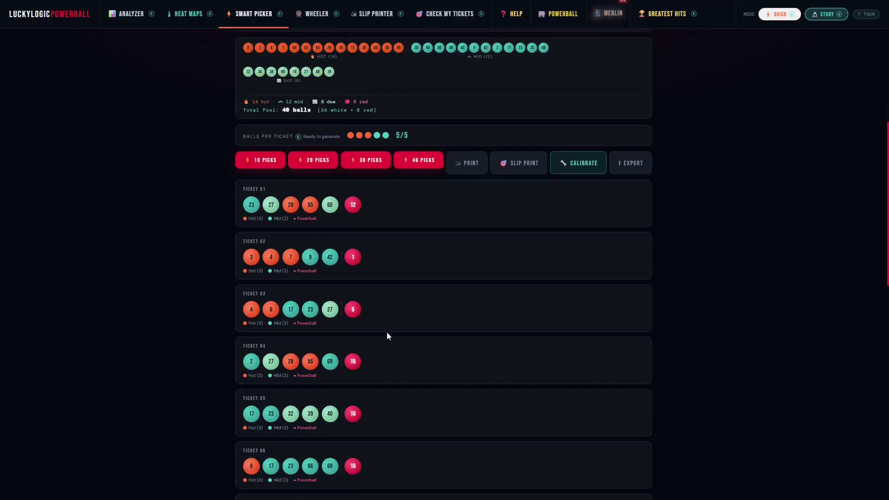
pyautogui.scroll(1, 403, 322)
pyautogui.click(260, 157)
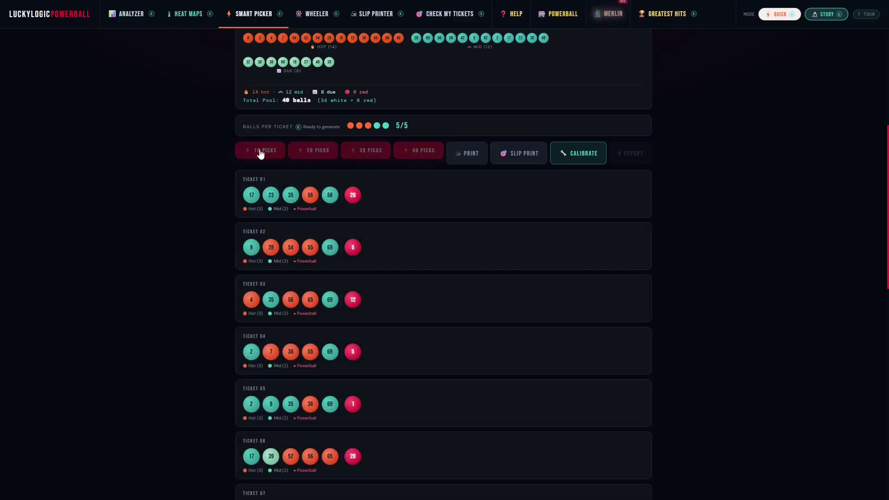
pyautogui.click(259, 152)
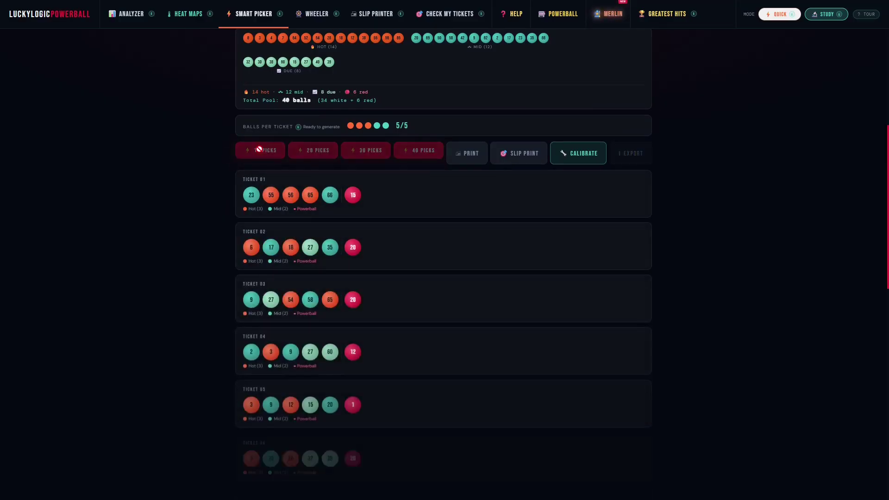
pyautogui.scroll(-4, 393, 333)
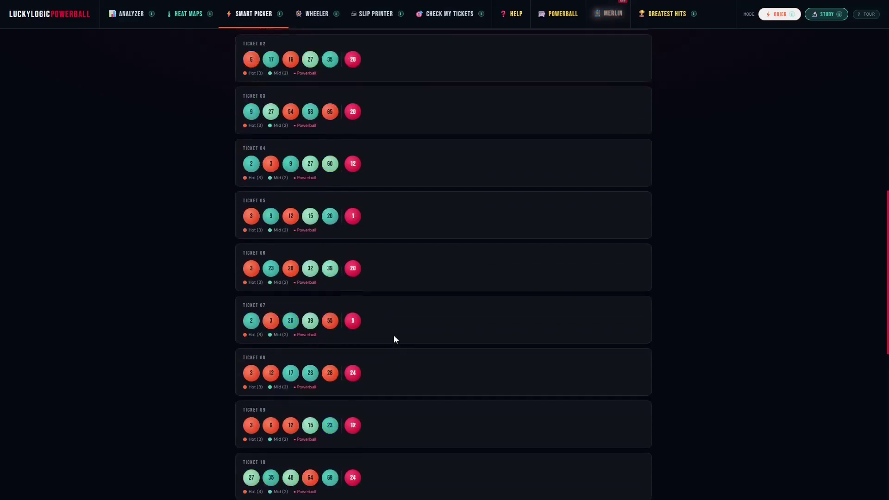
pyautogui.scroll(2, 394, 339)
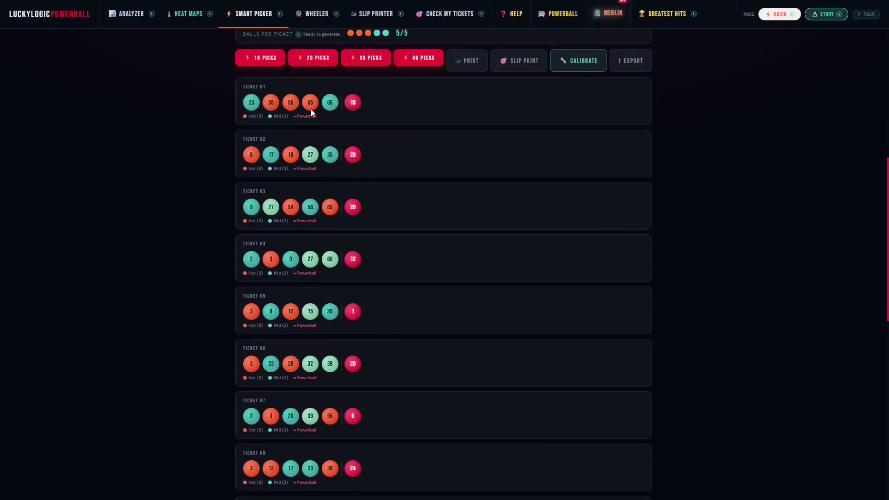
pyautogui.scroll(2, 407, 358)
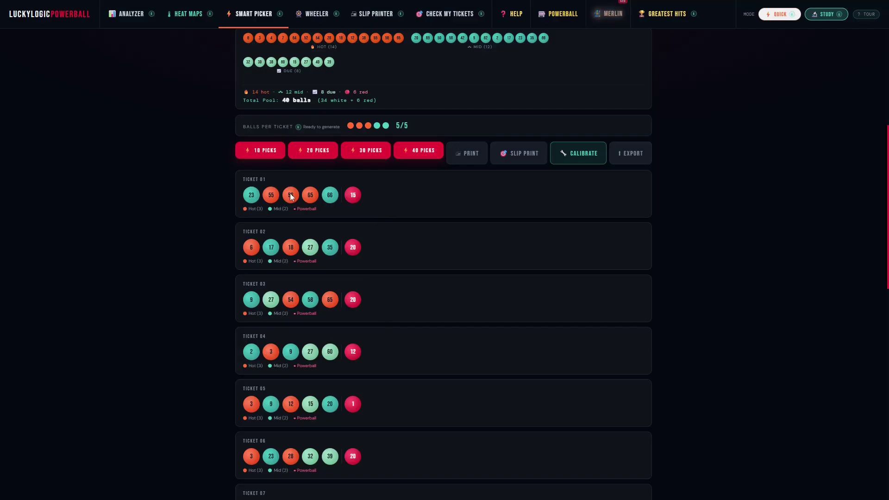
# - View the slip print alignment for the tickets, and load the Pennsylvania Lottery slip from the state slip library
pyautogui.click(523, 158)
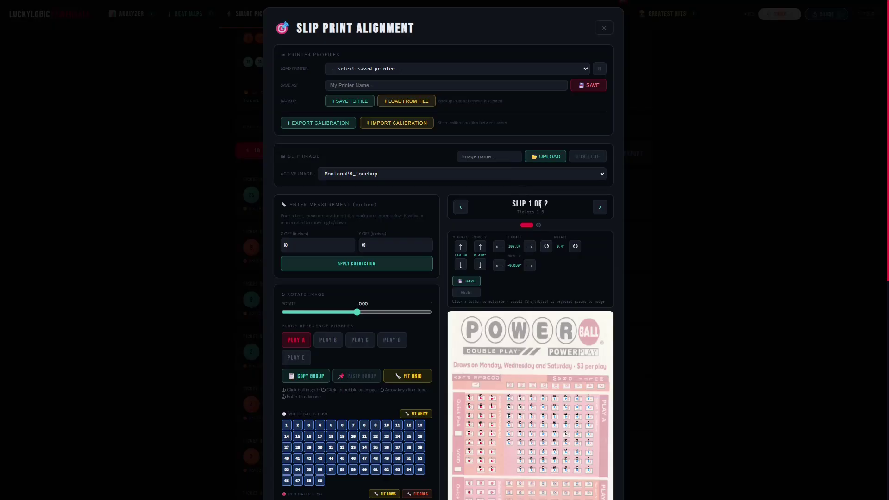
pyautogui.click(604, 28)
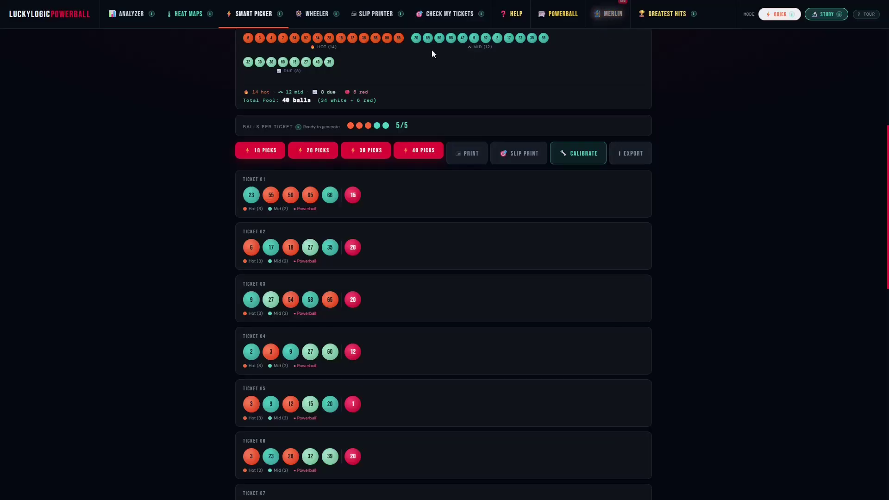
pyautogui.click(368, 16)
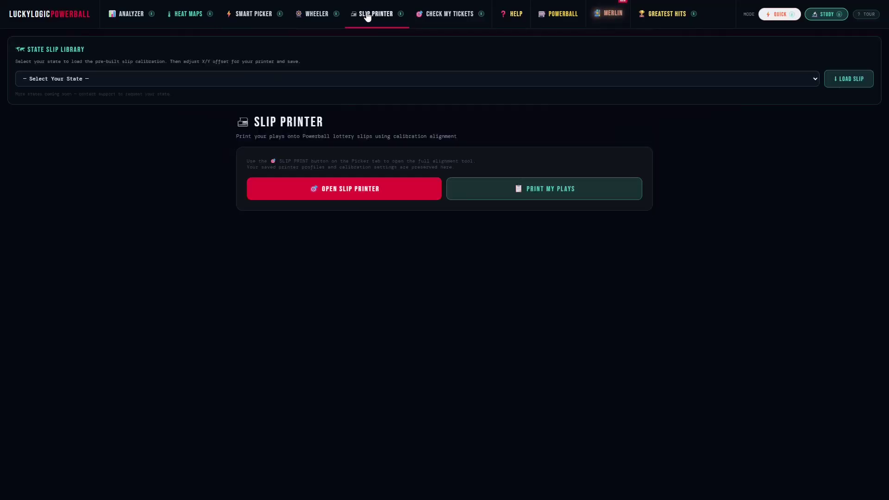
pyautogui.click(813, 81)
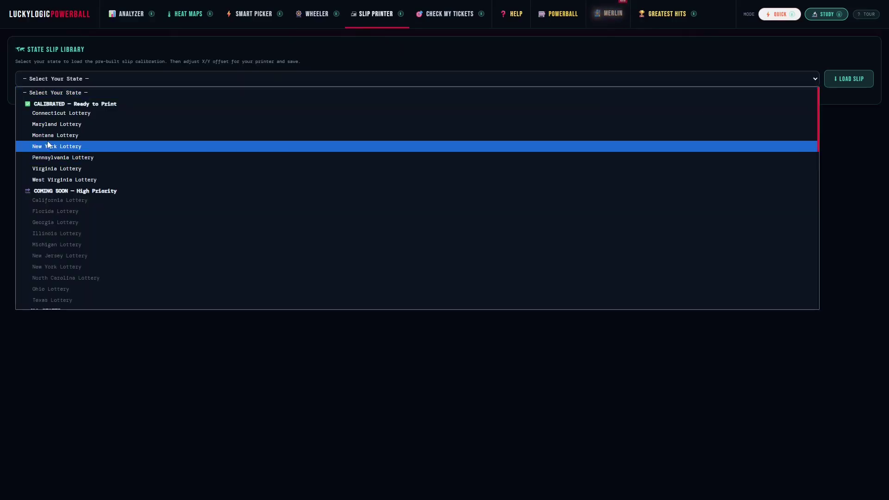
pyautogui.click(53, 159)
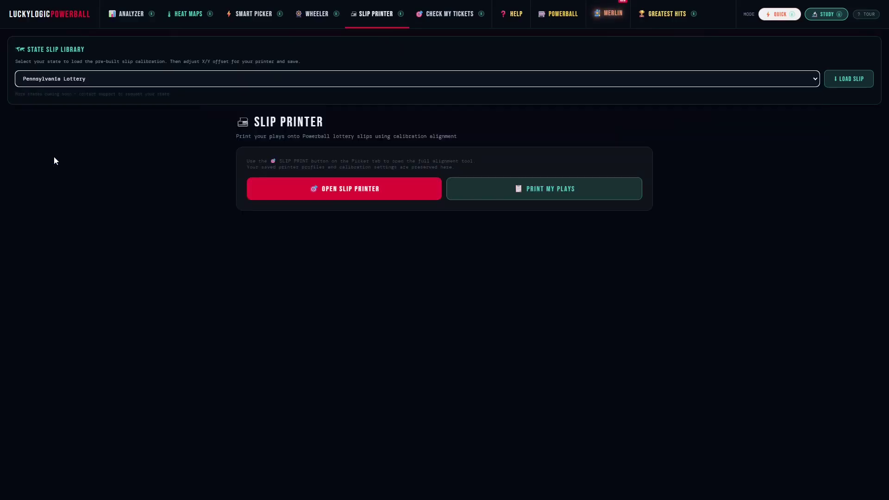
pyautogui.click(837, 82)
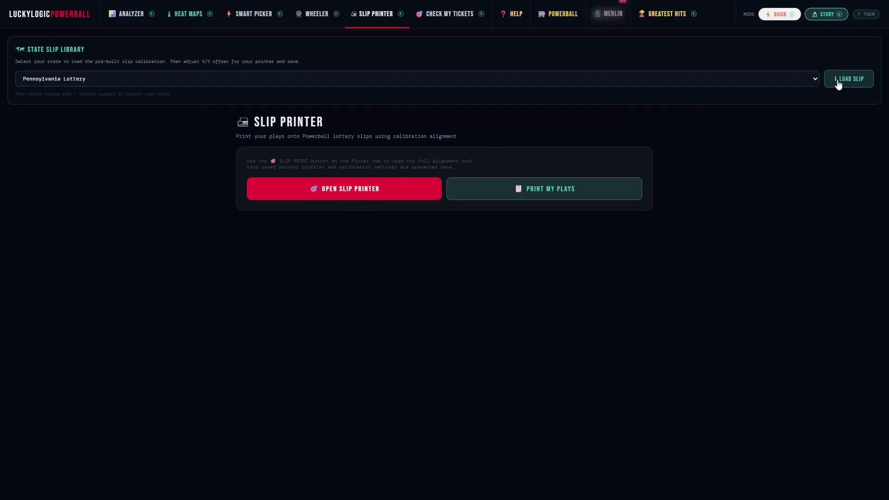
pyautogui.click(526, 61)
# - Open the slip printer, look over its alignment controls and slip preview, and close it
pyautogui.click(353, 195)
pyautogui.scroll(-8, 533, 324)
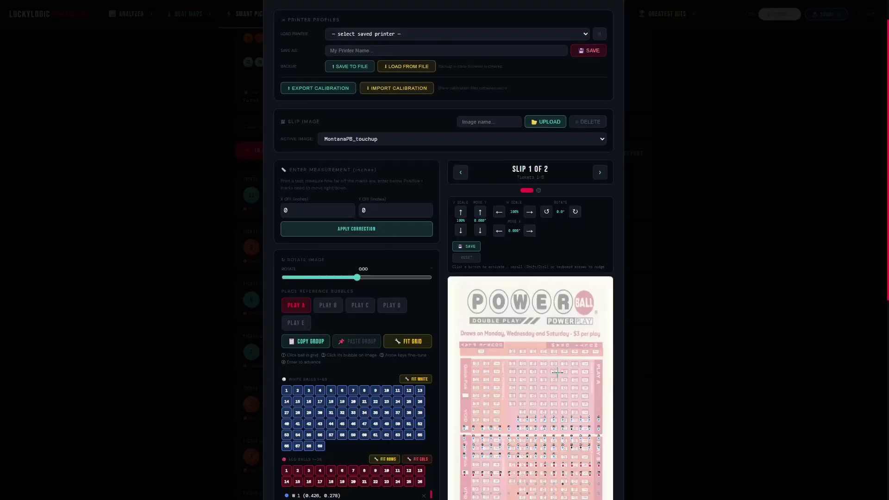
pyautogui.scroll(10, 575, 153)
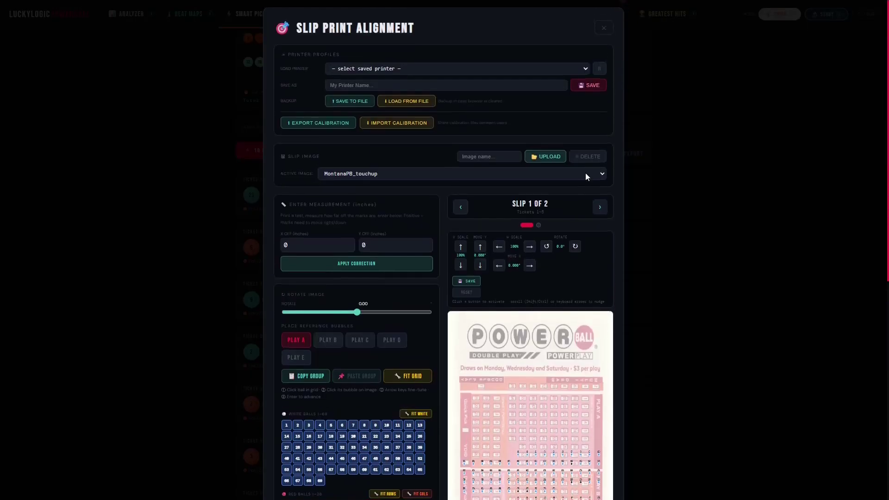
pyautogui.click(605, 29)
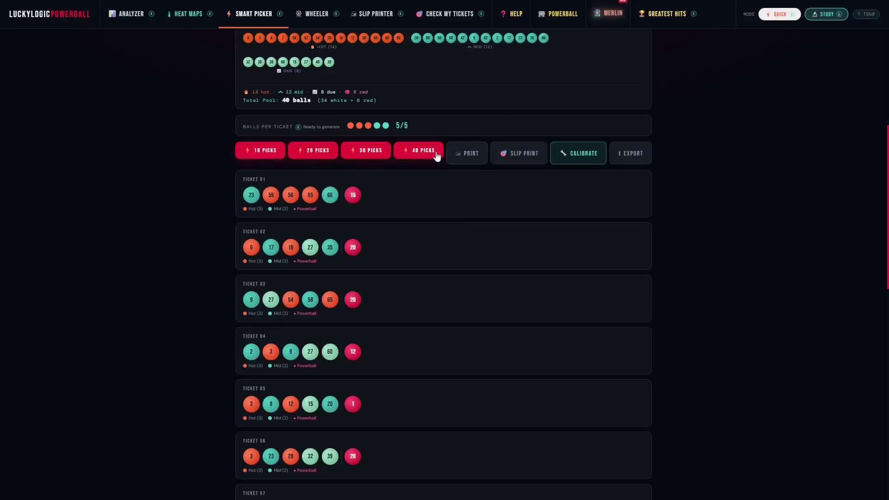
# - Start exporting the generated tickets as a TXT file, cancel the save, and review the pool settings
pyautogui.click(634, 154)
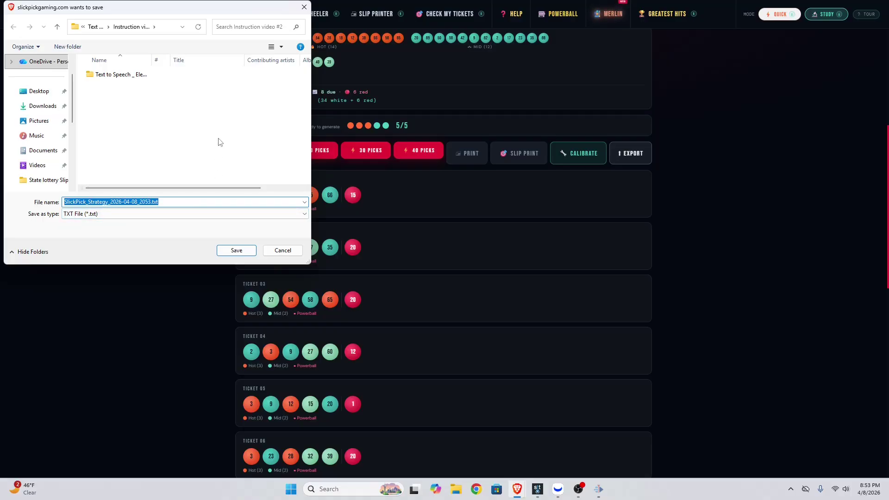
pyautogui.click(279, 250)
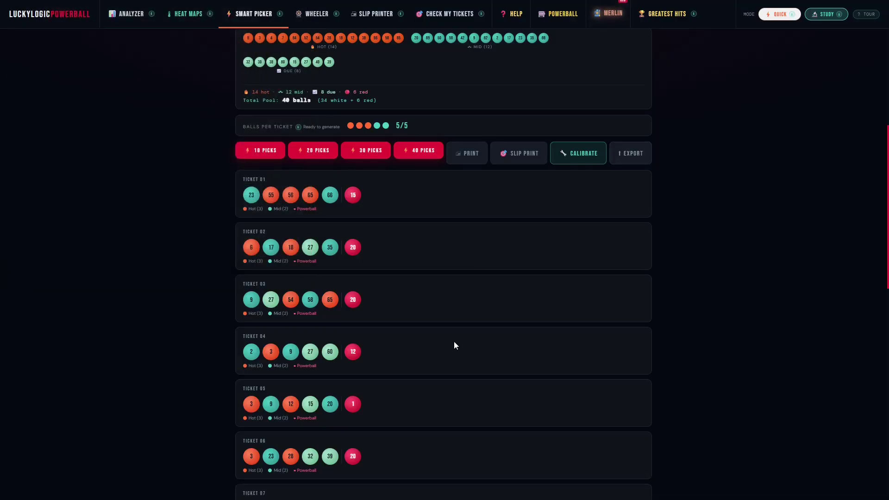
pyautogui.scroll(3, 506, 335)
pyautogui.scroll(3, 484, 354)
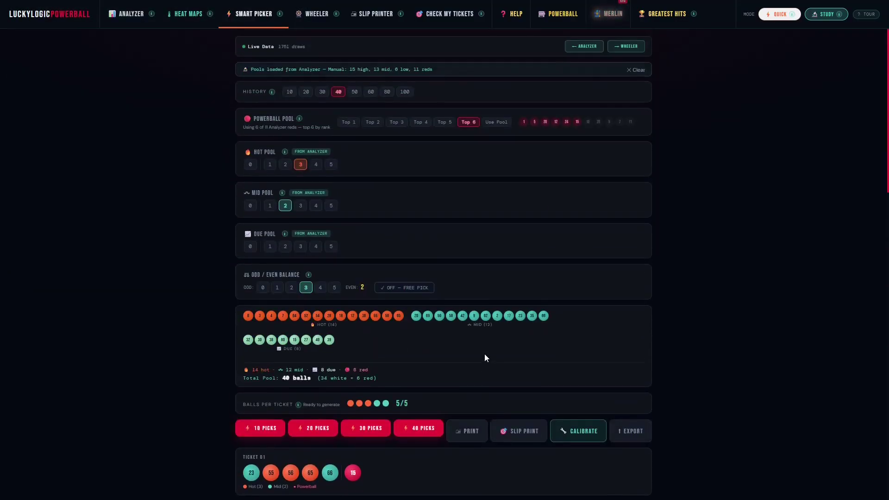
pyautogui.scroll(-8, 485, 347)
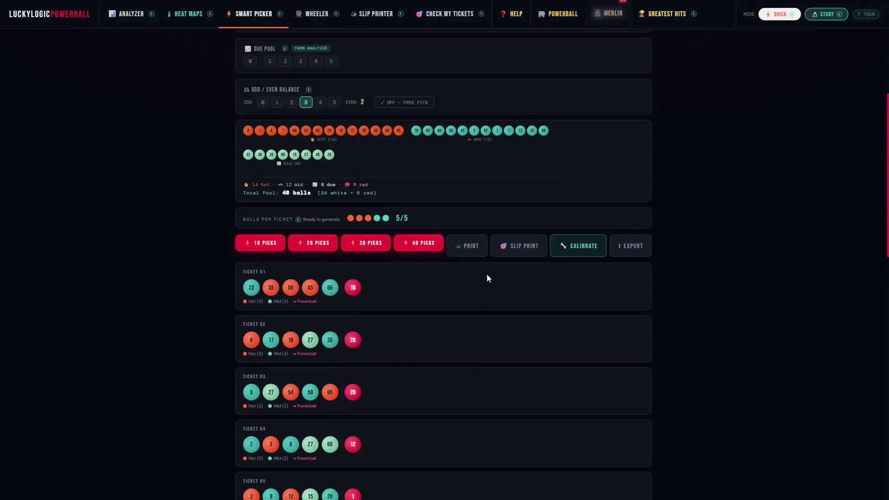
# - Preview the printout of the generated tickets, cancel printing, and look over the pools and tickets again
pyautogui.click(467, 246)
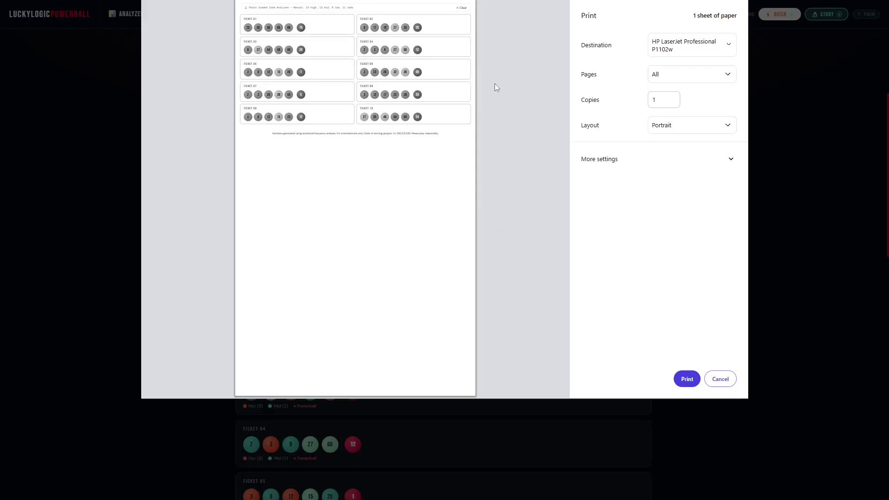
pyautogui.click(726, 378)
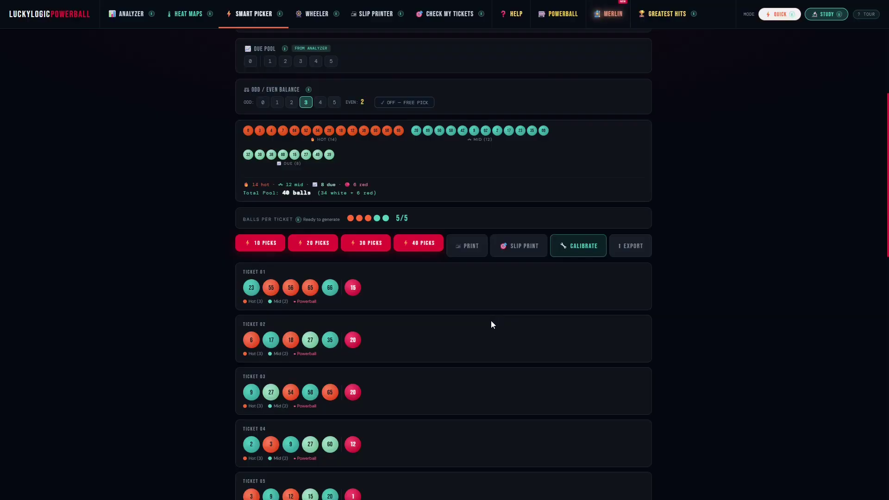
pyautogui.scroll(4, 490, 321)
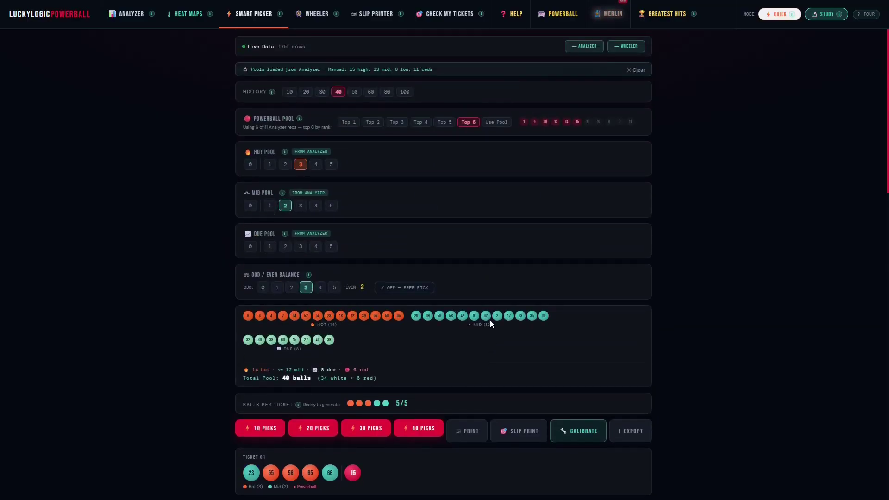
pyautogui.scroll(-13, 491, 320)
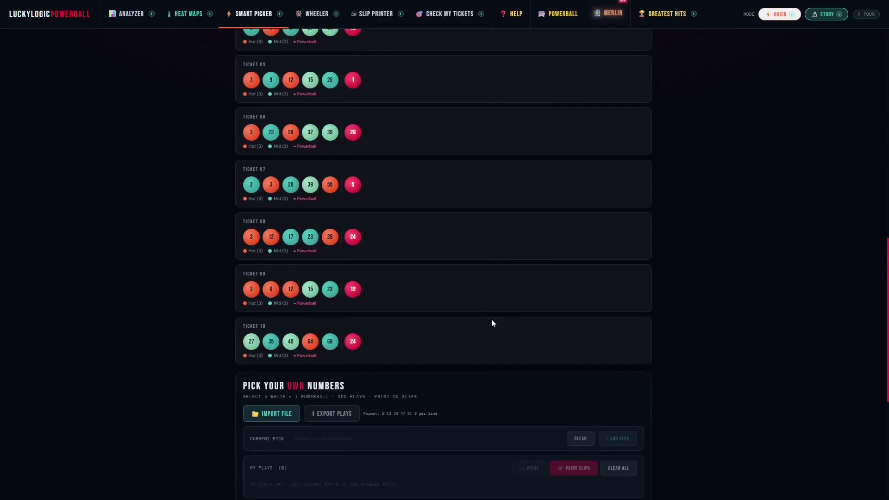
pyautogui.scroll(9, 492, 323)
pyautogui.scroll(4, 491, 319)
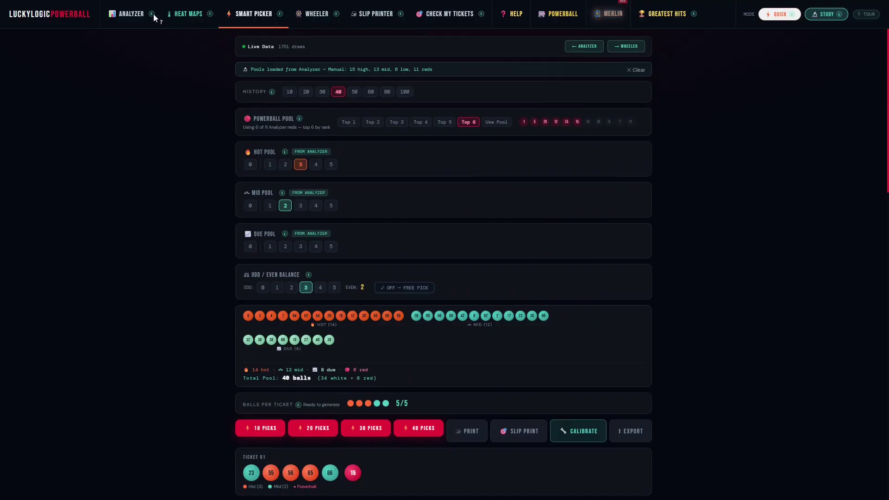
# - Look over the Heat Maps, Wheeler, Slip Printer, Check My Tickets and Greatest Hits pages
pyautogui.click(181, 18)
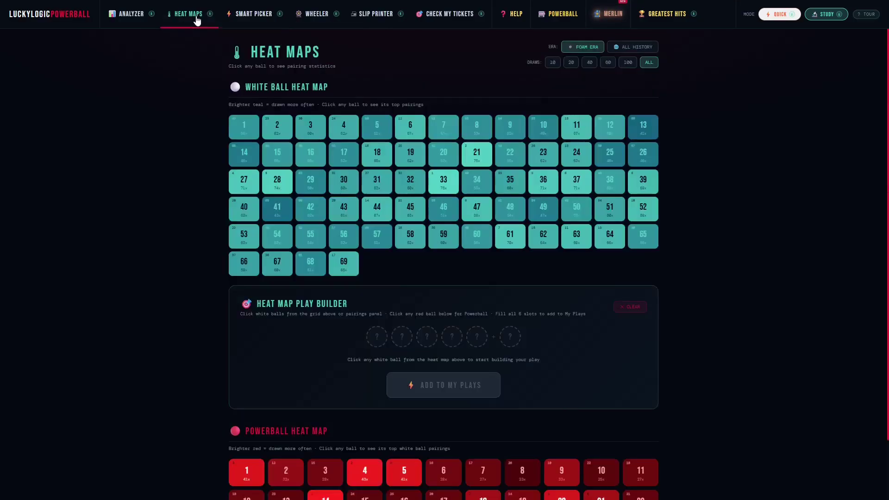
pyautogui.click(253, 19)
pyautogui.click(315, 21)
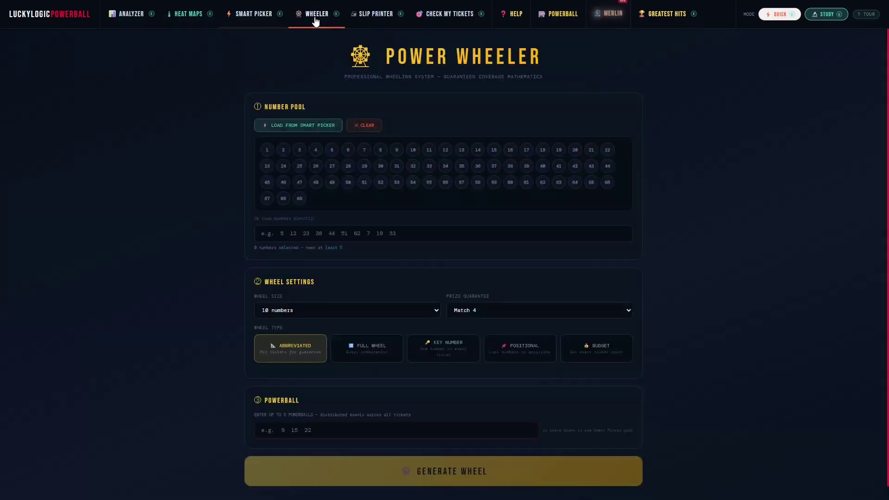
pyautogui.click(373, 18)
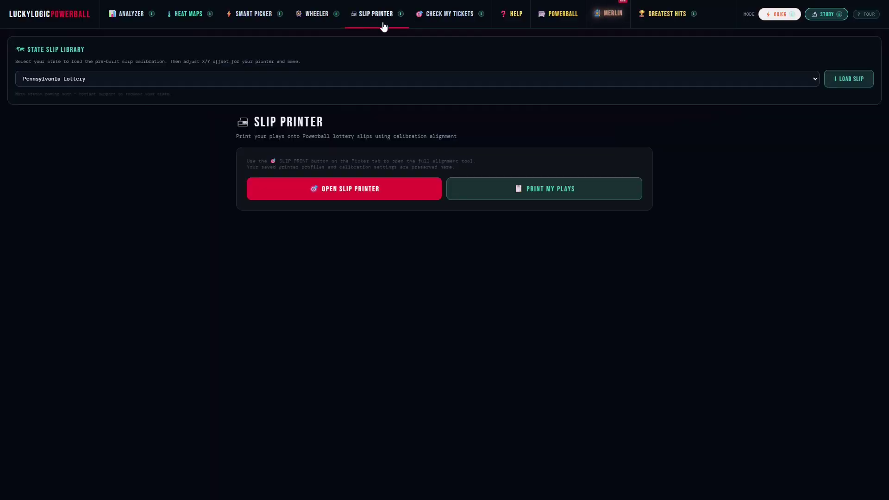
pyautogui.click(438, 16)
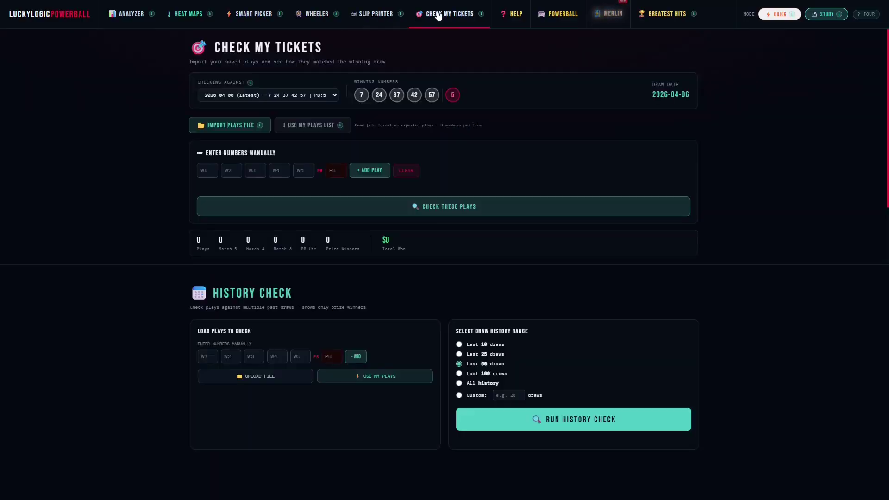
pyautogui.click(652, 18)
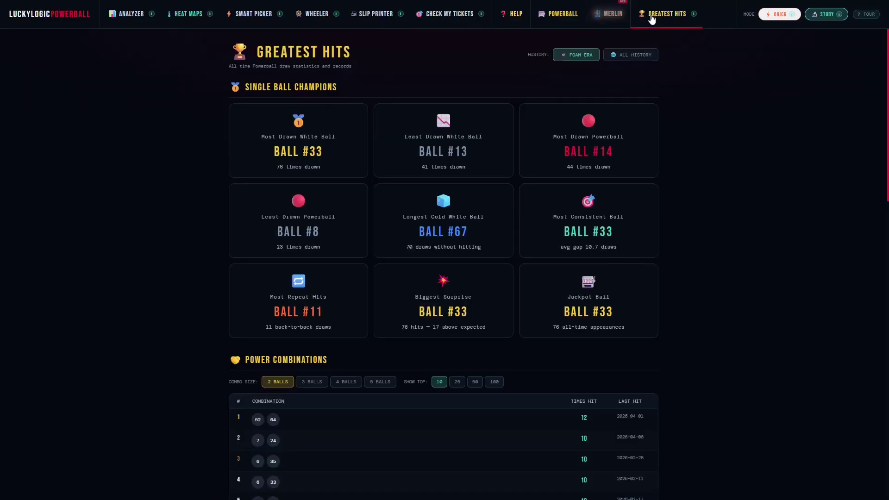
# - Have Merlin pick 20 plays from the hot numbers with no lucky numbers entered, and return to the Analyzer
pyautogui.click(611, 19)
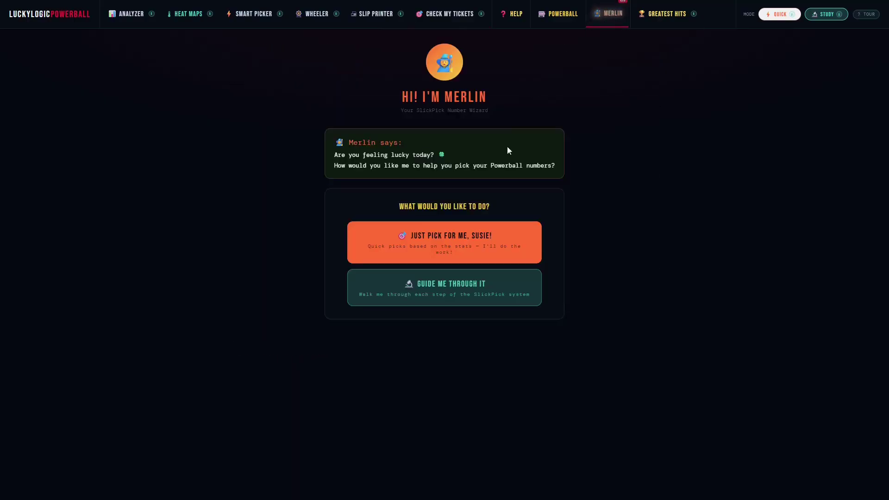
pyautogui.click(454, 240)
pyautogui.click(453, 240)
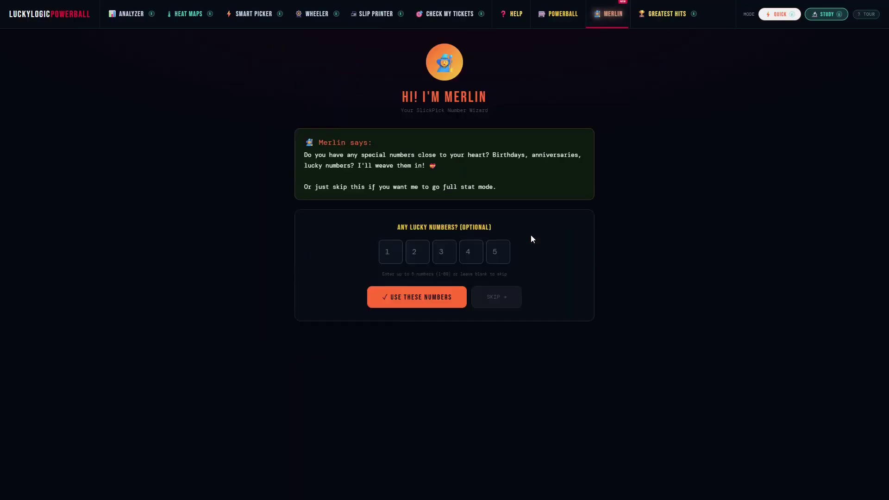
pyautogui.click(419, 301)
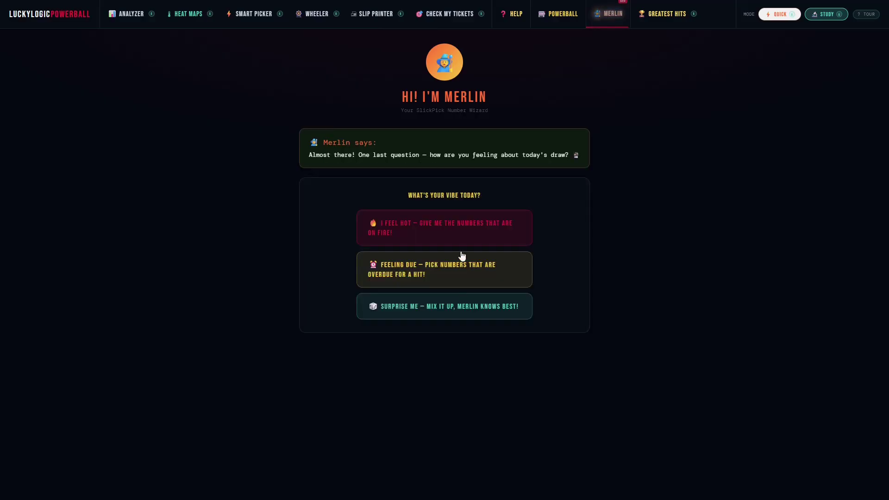
pyautogui.click(500, 229)
pyautogui.scroll(-8, 488, 299)
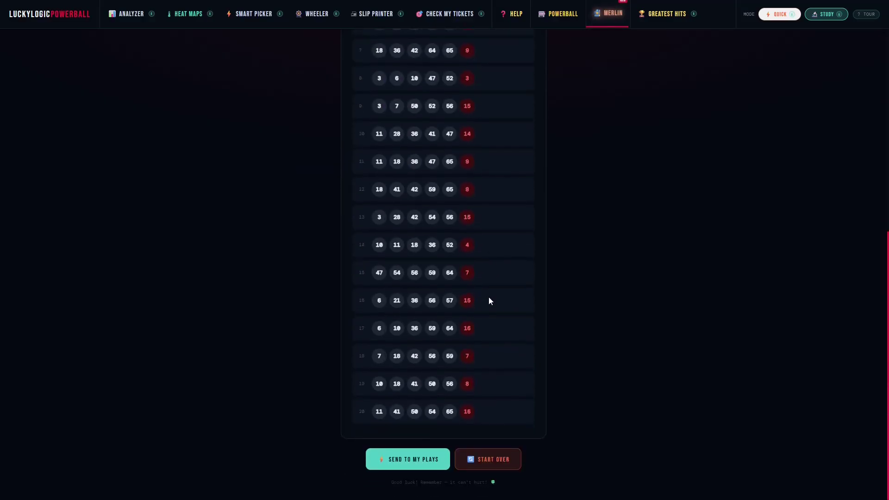
pyautogui.scroll(6, 488, 299)
pyautogui.scroll(2, 489, 301)
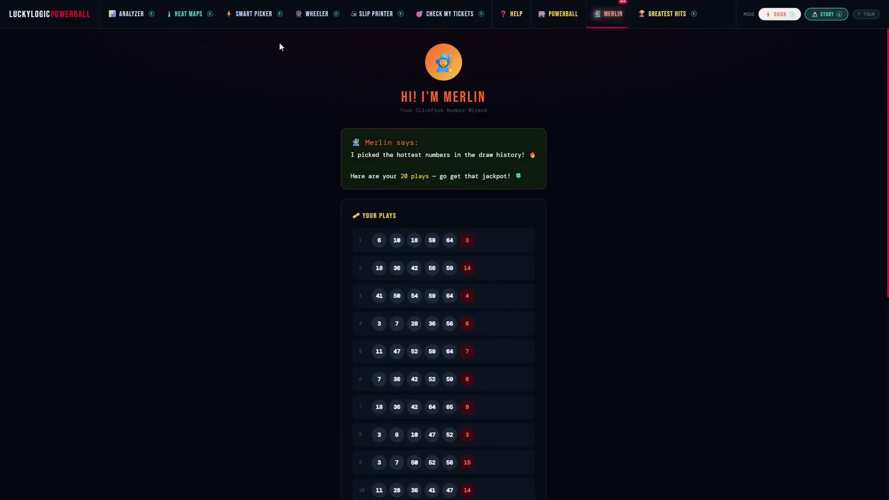
pyautogui.click(107, 22)
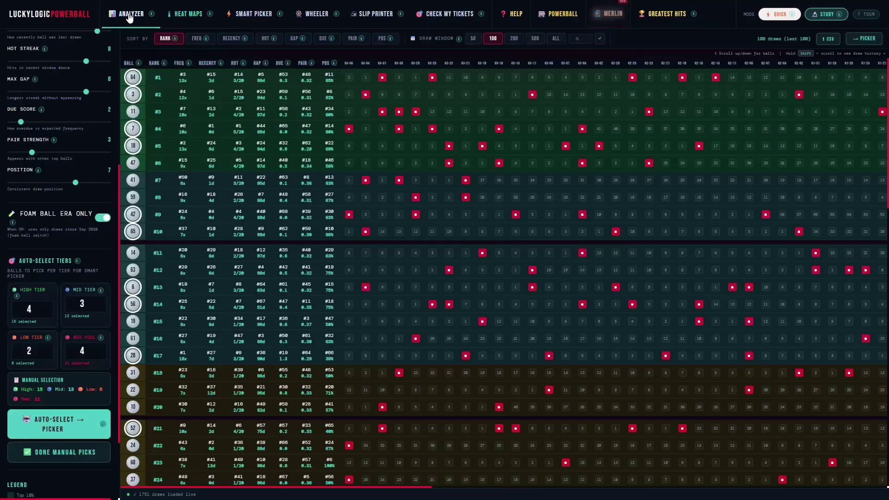